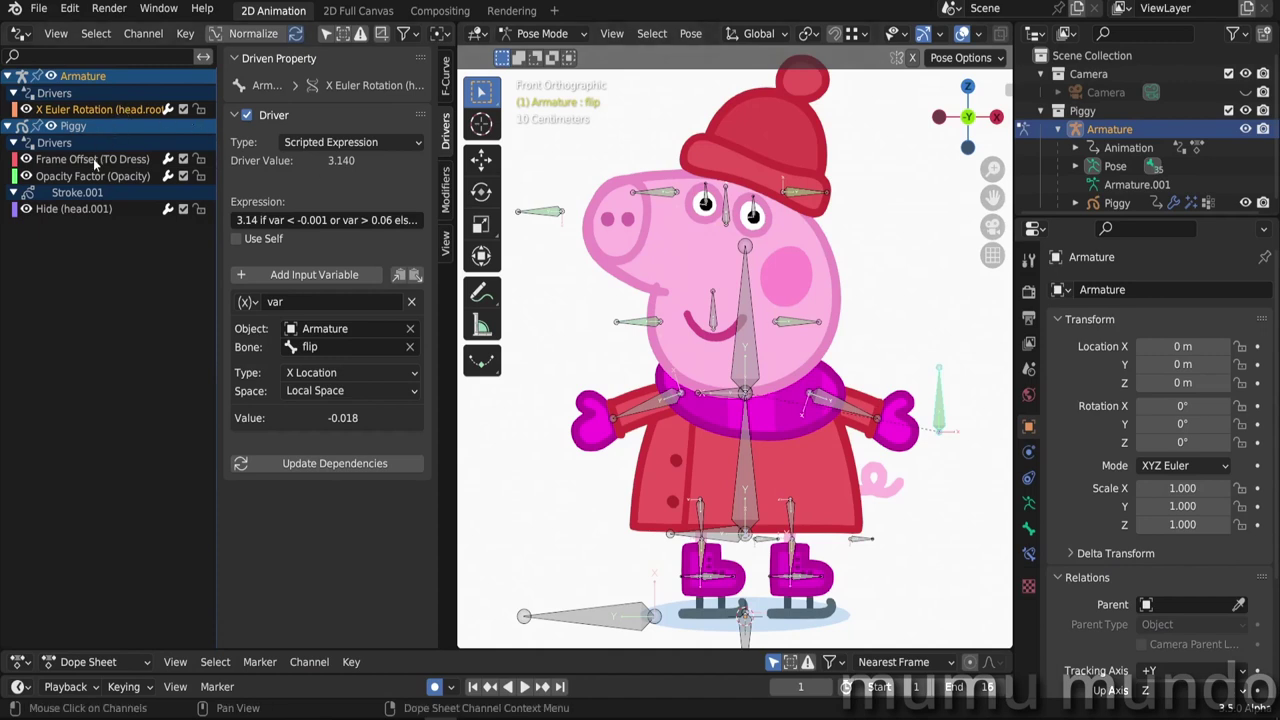
# - Inspect the Frame Offset and Hide (head.001) drivers, and test the Hide driver by moving the flip bone sideways
pyautogui.click(93, 160)
pyautogui.click(73, 209)
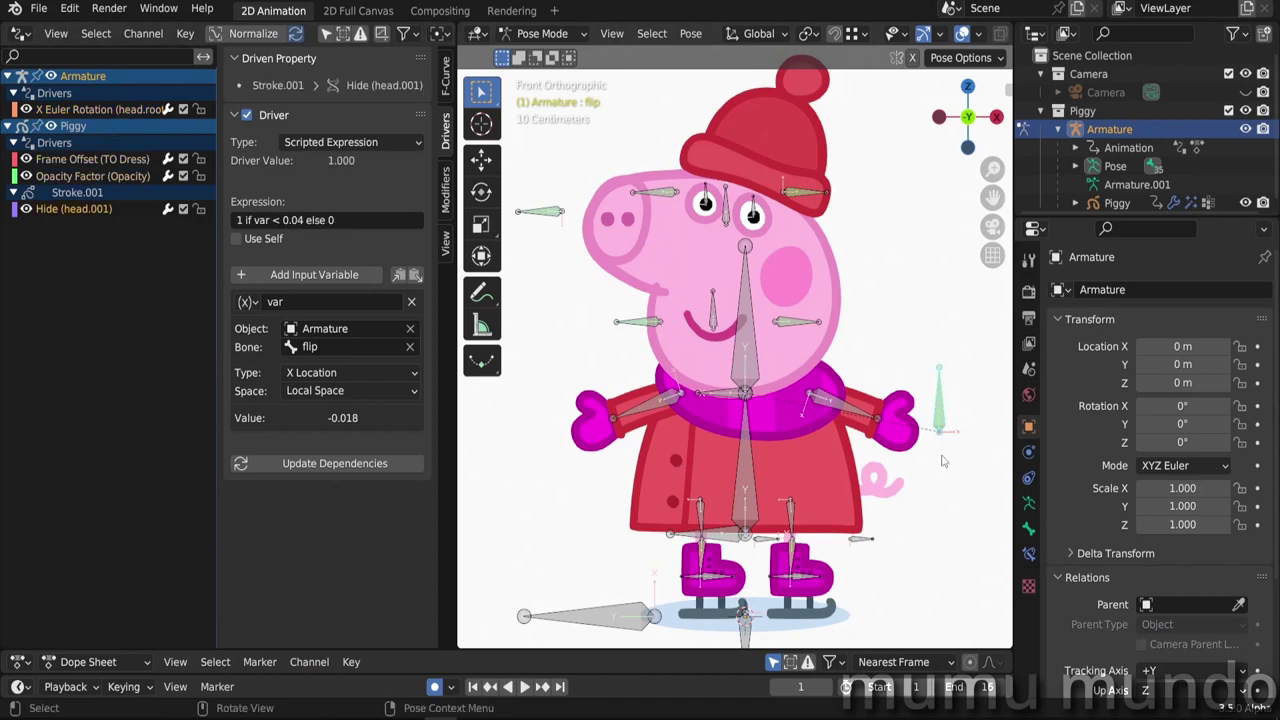
pyautogui.moveTo(936, 420); pyautogui.dragTo(941, 422)
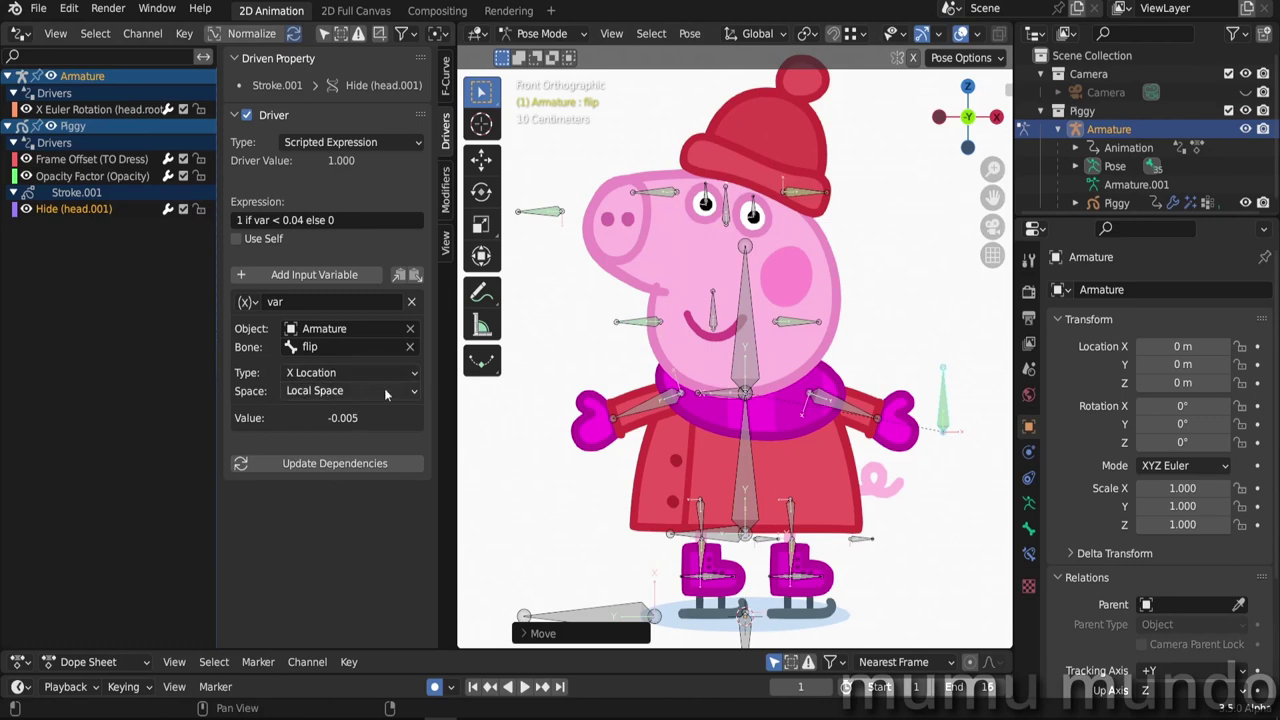
pyautogui.press('g')
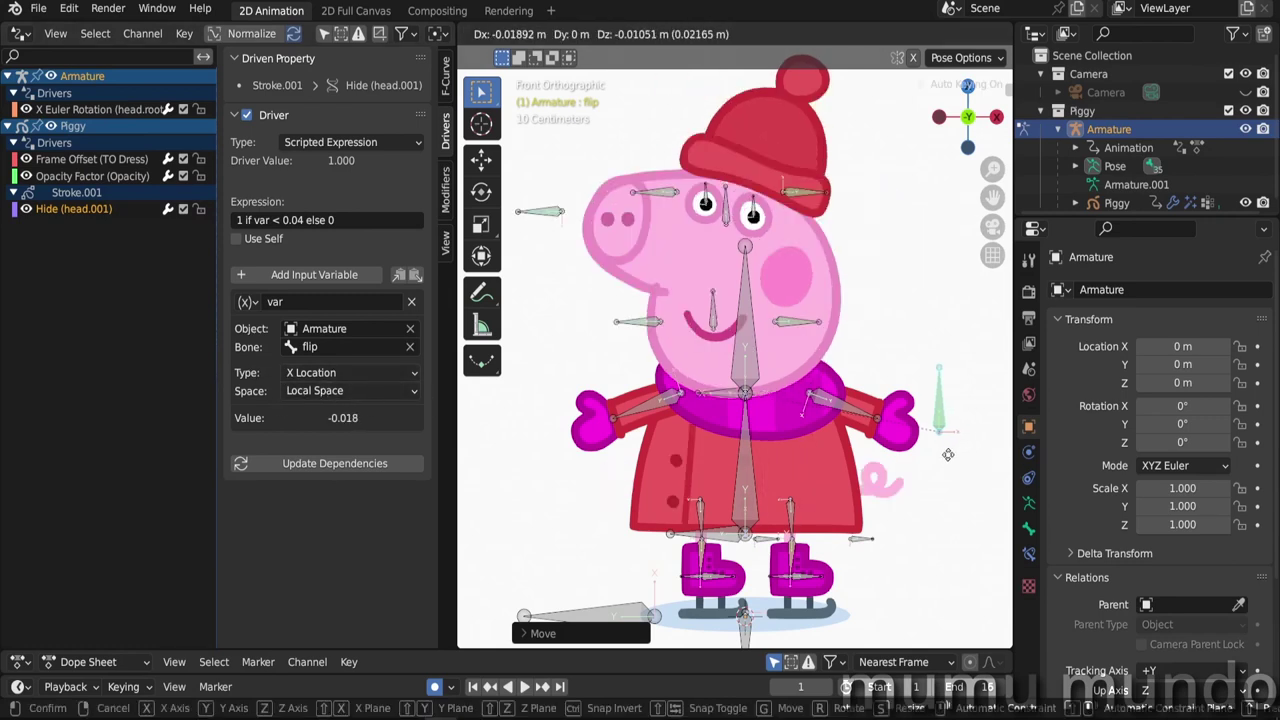
pyautogui.click(948, 457)
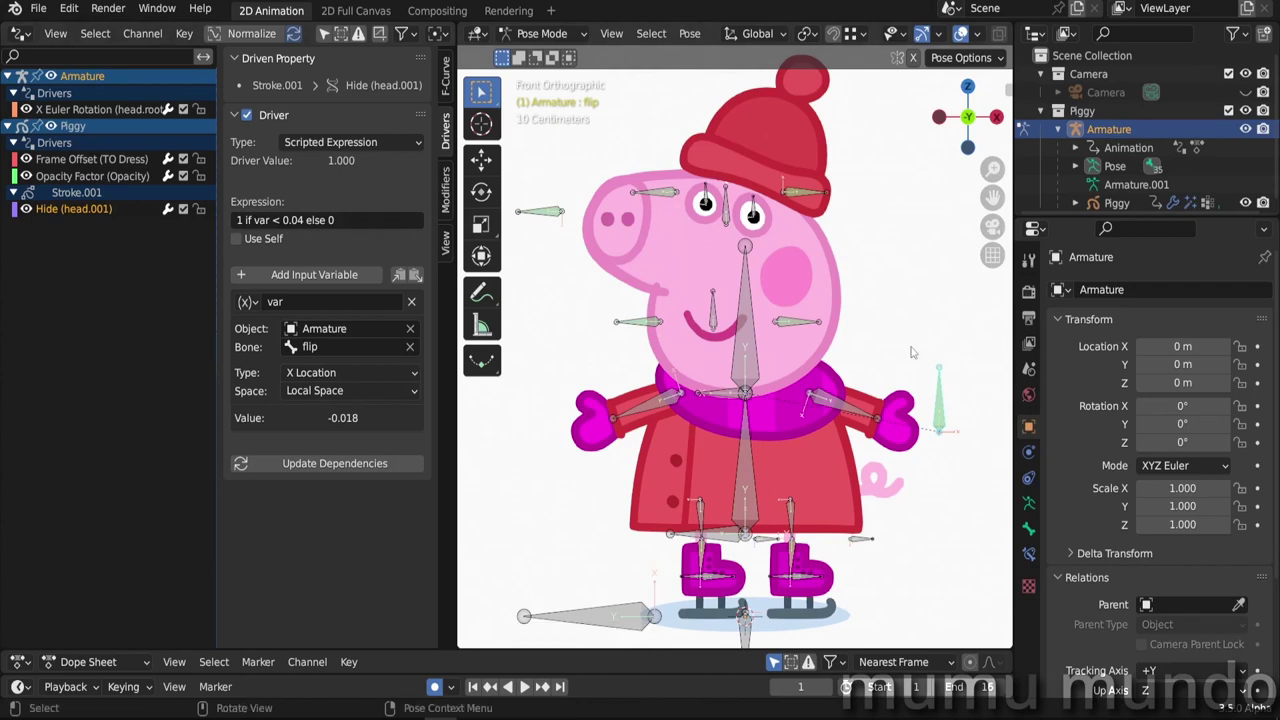
# - Show the flip bone's transform values and vary its X location between 0.052 m and -0.098 m to test the character's turn
pyautogui.press('n')
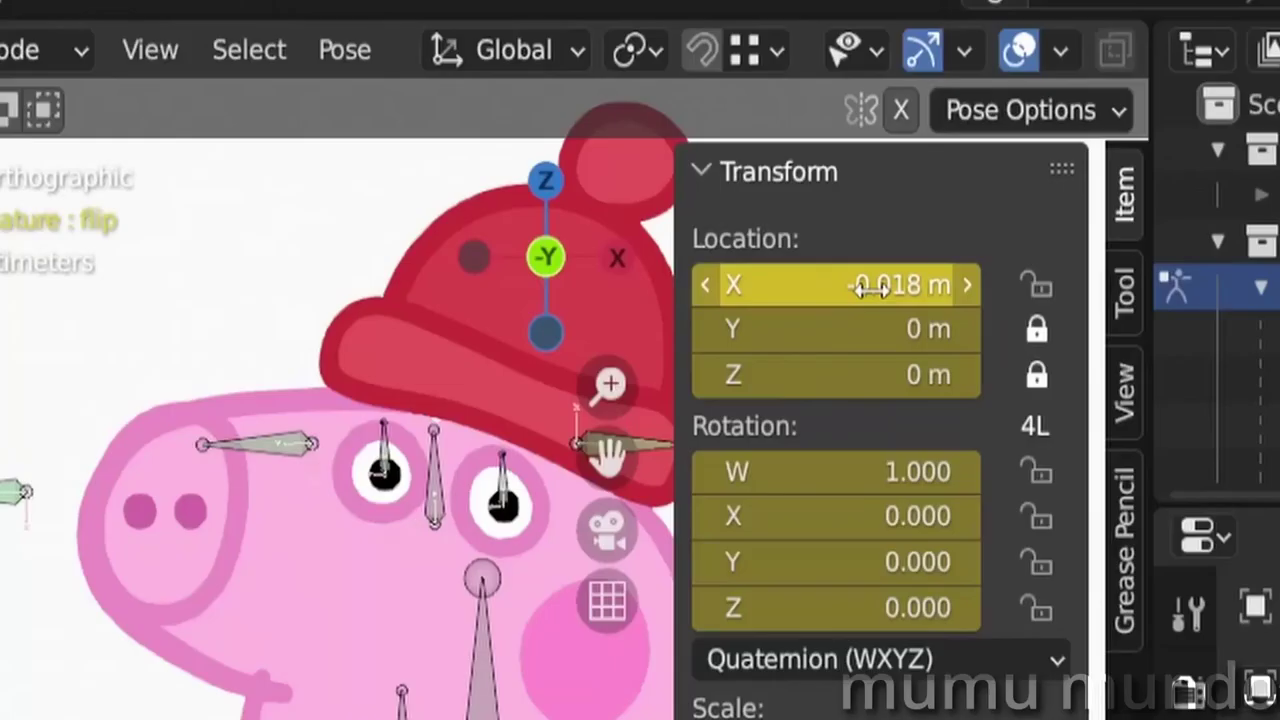
pyautogui.moveTo(855, 127)
pyautogui.mouseDown()
pyautogui.moveTo(900, 127)
pyautogui.moveTo(830, 127)
pyautogui.mouseUp()
pyautogui.moveTo(697, 285); pyautogui.dragTo(850, 285)
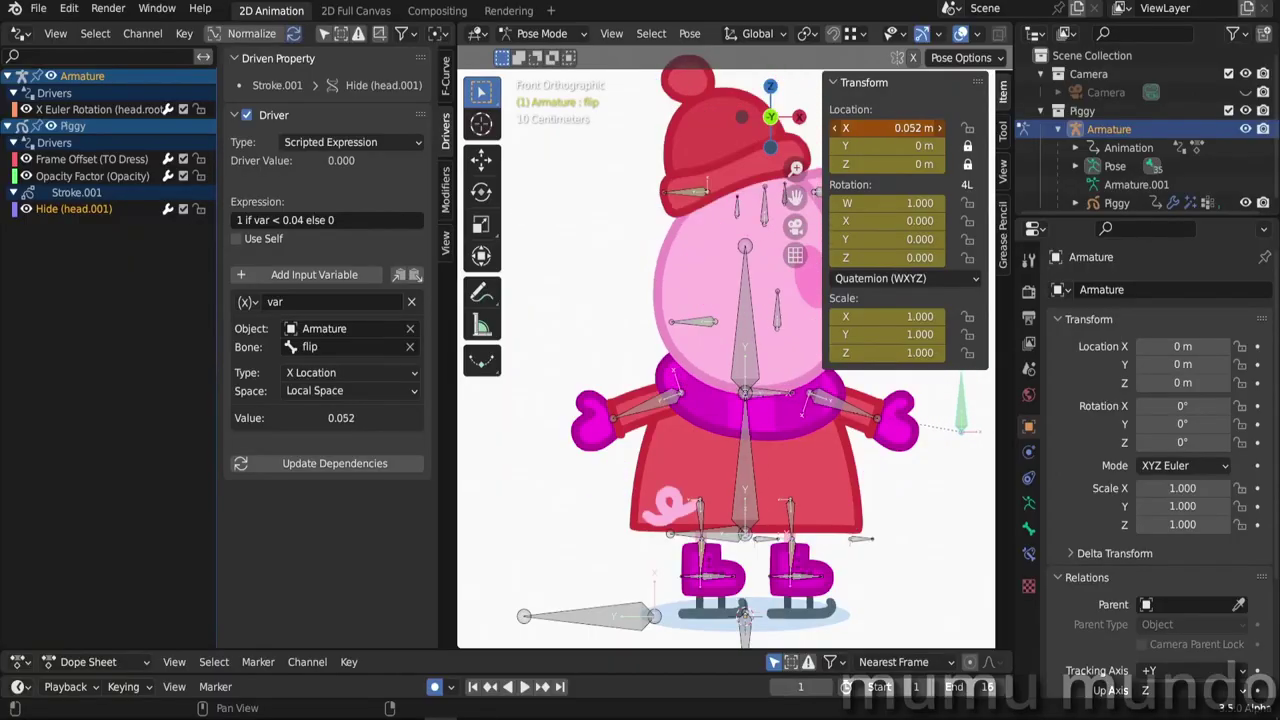
pyautogui.moveTo(943, 127)
pyautogui.mouseDown()
pyautogui.moveTo(903, 127)
pyautogui.moveTo(926, 127)
pyautogui.mouseUp()
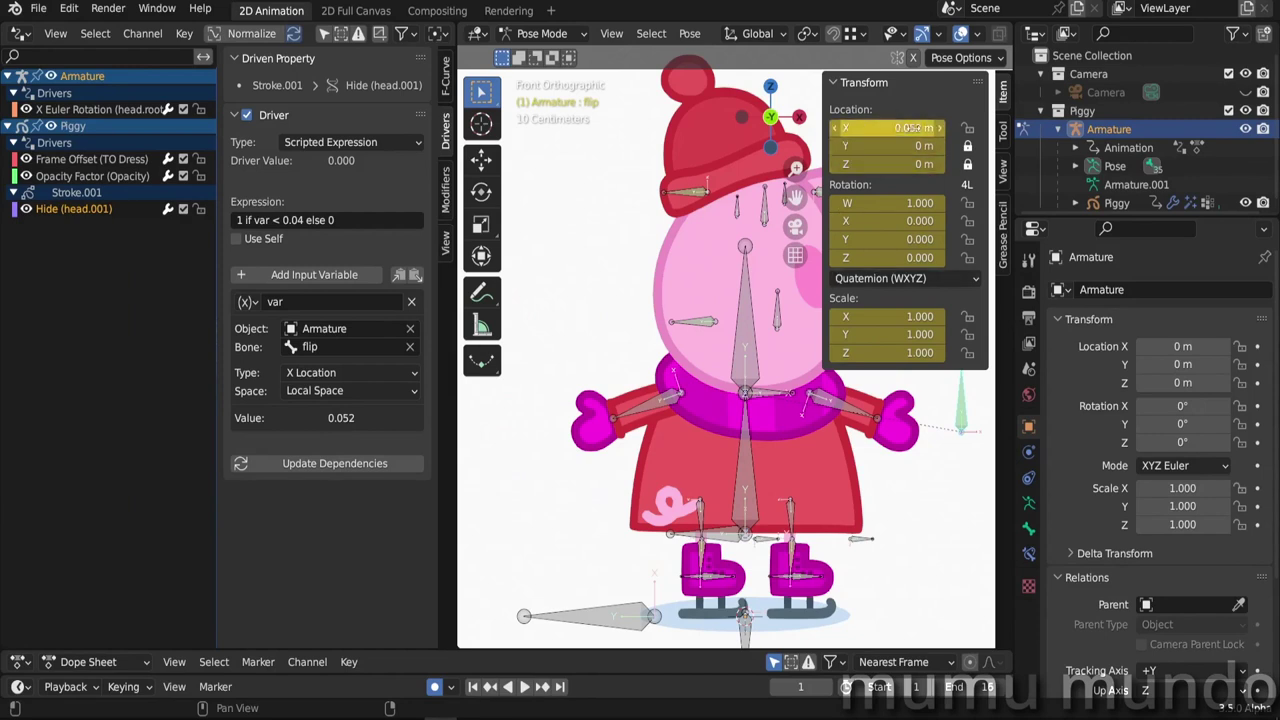
pyautogui.moveTo(918, 128); pyautogui.dragTo(916, 128)
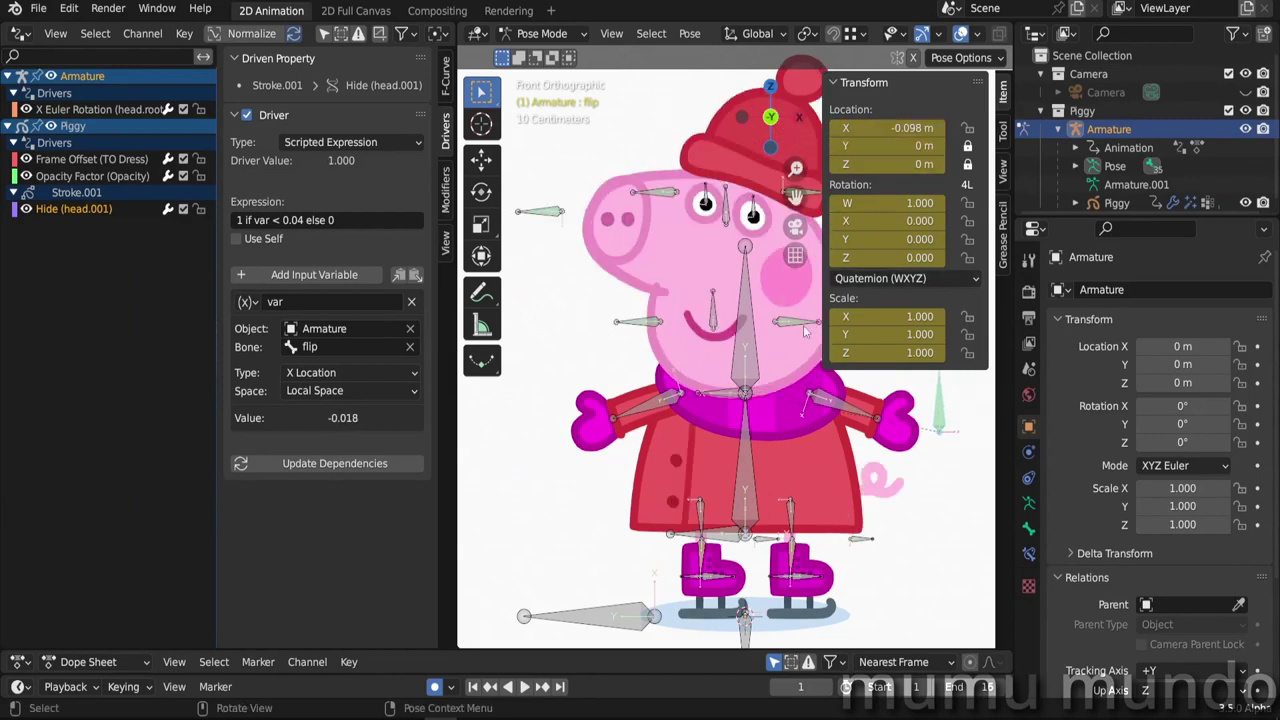
pyautogui.press('n')
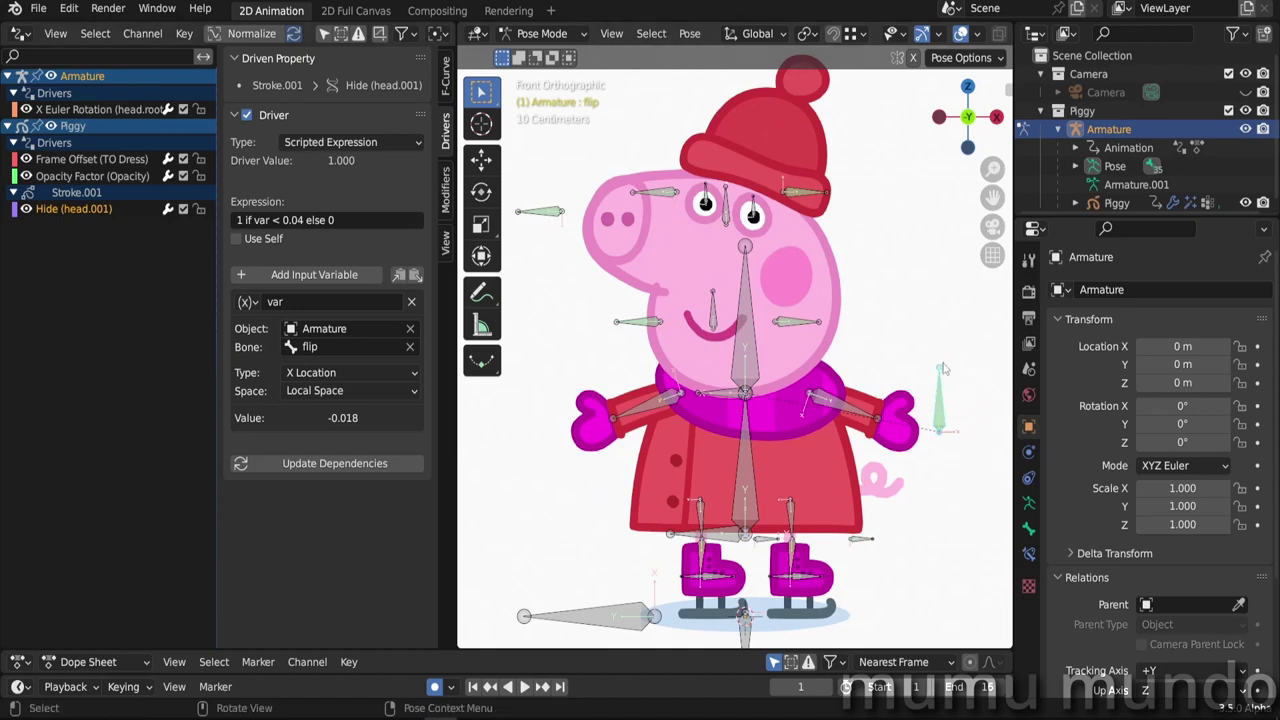
# - Preview the character's turn by moving the flip bone sideways, and discard the trial movements
pyautogui.press('g')
pyautogui.click(813, 492)
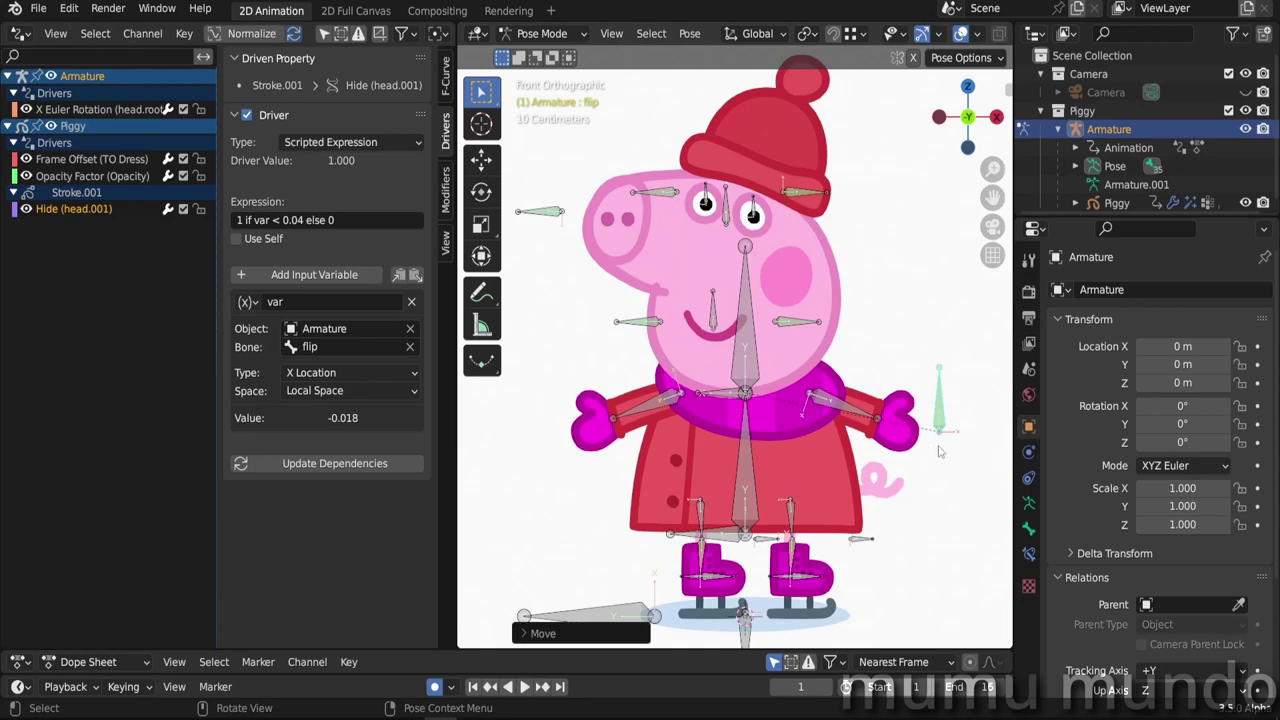
pyautogui.press('g')
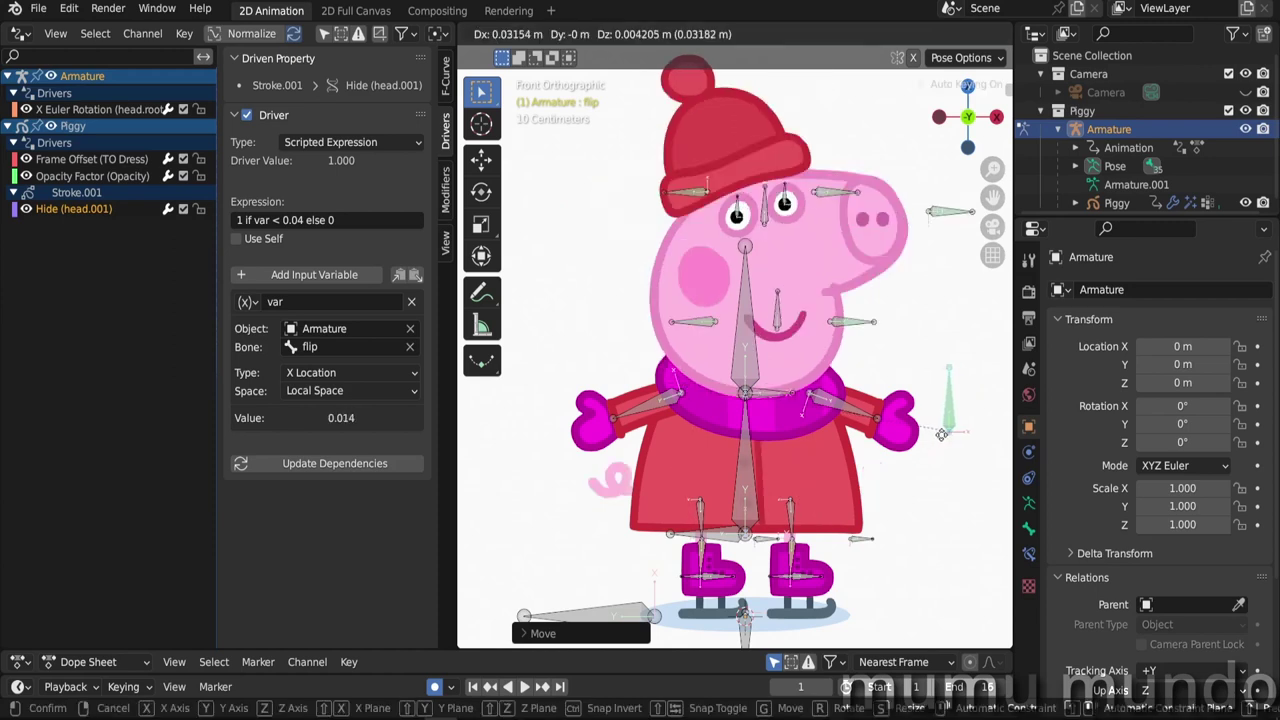
pyautogui.press('Escape')
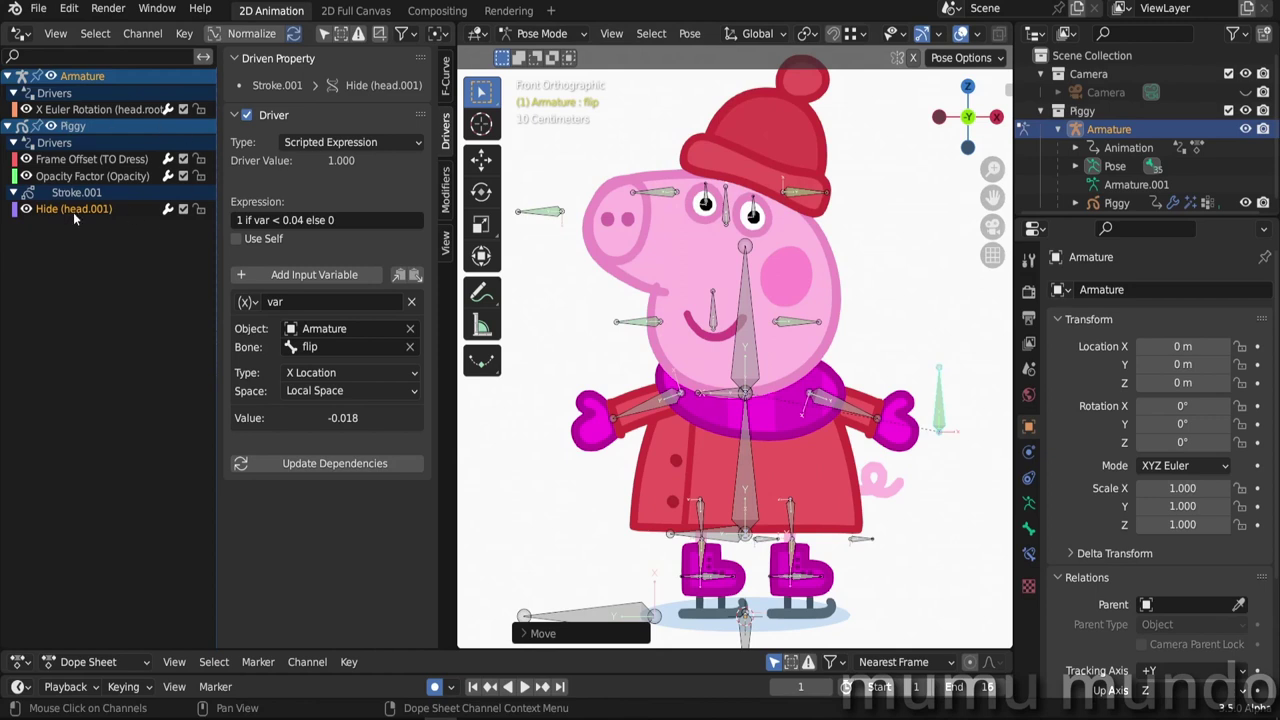
pyautogui.press('g')
pyautogui.press('Escape')
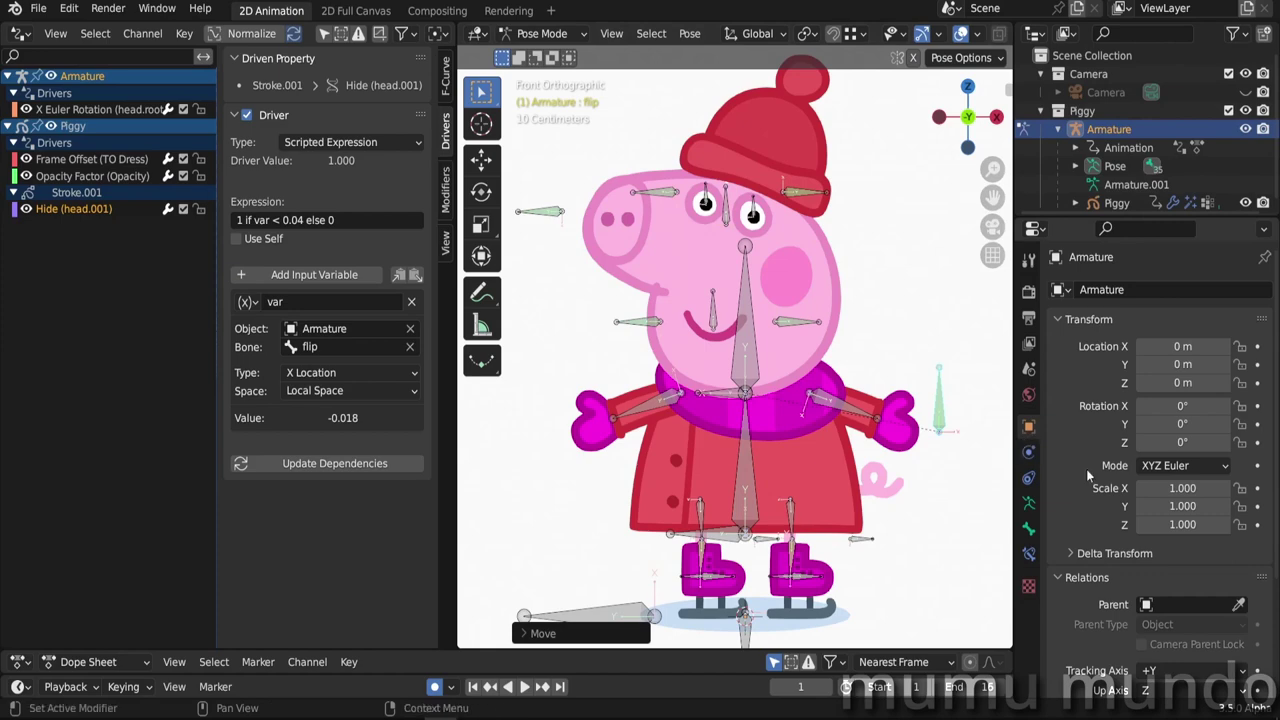
# - Add a new custom property to the Armature object
pyautogui.scroll(-4, 1087, 469)
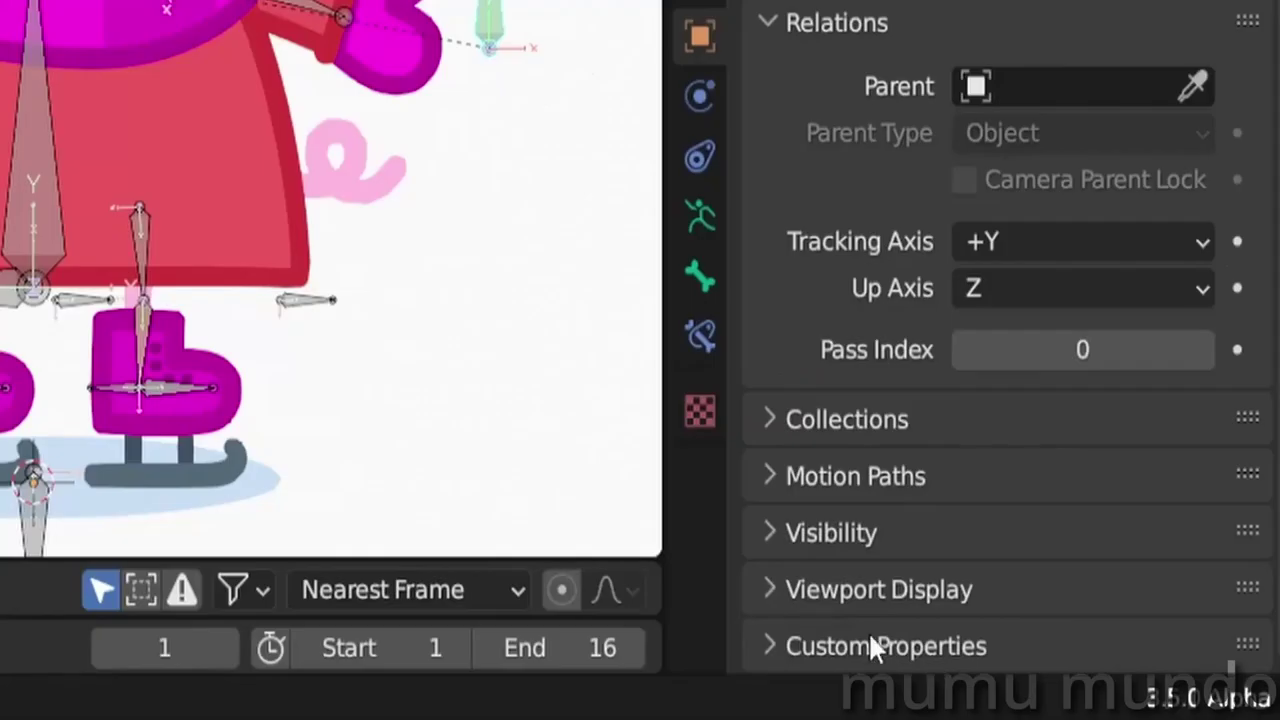
pyautogui.scroll(-2, 870, 338)
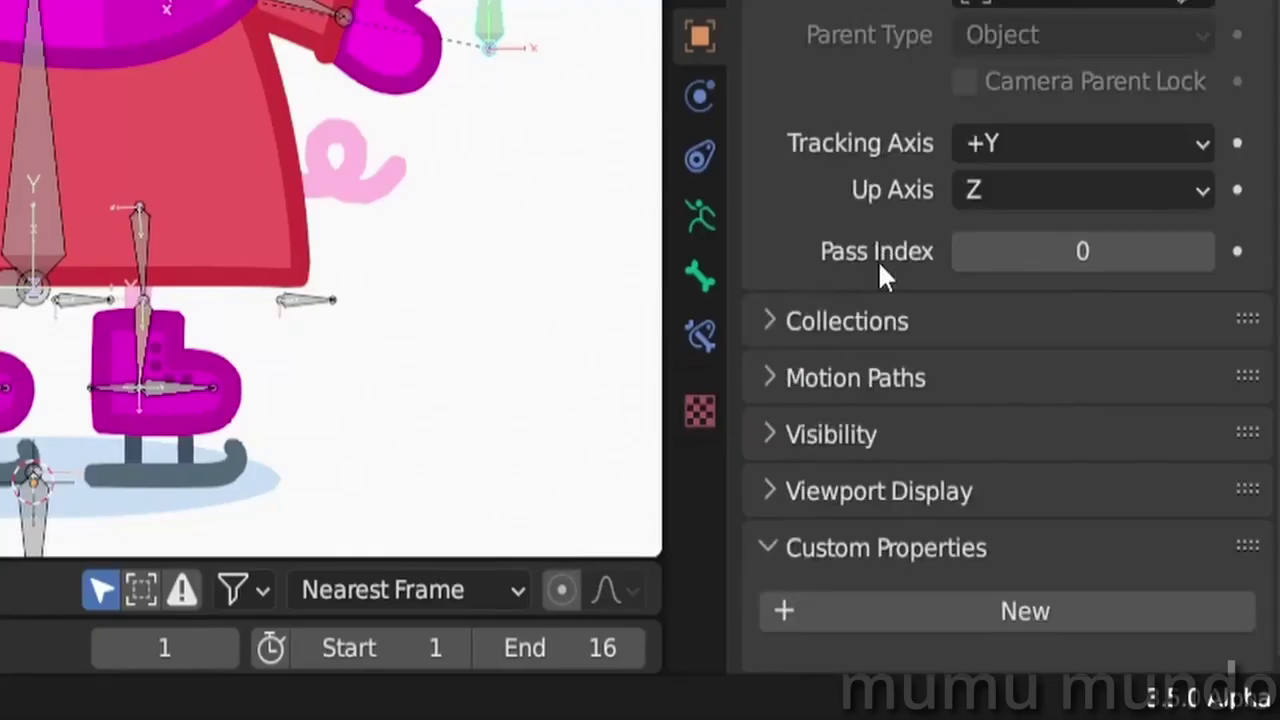
pyautogui.click(991, 609)
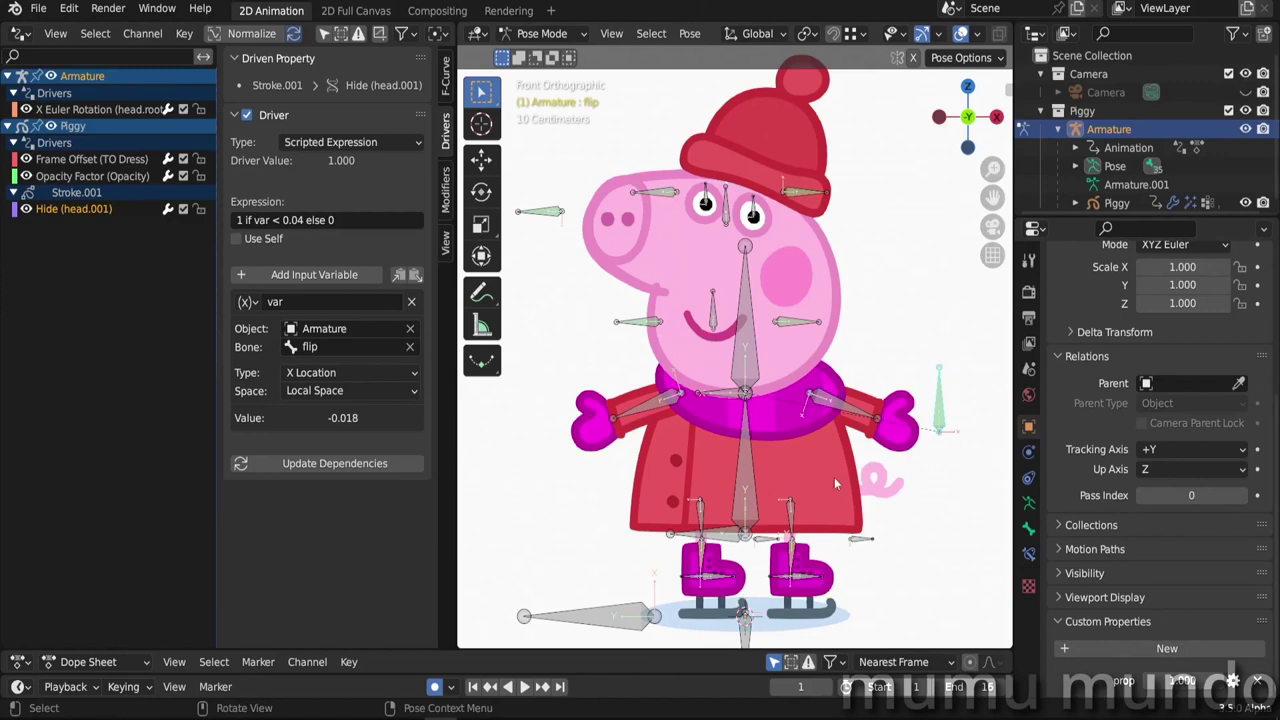
# - Move the flip bone to an X location of about 0.09 m and return it to about -0.018 m
pyautogui.moveTo(949, 457); pyautogui.dragTo(808, 494)
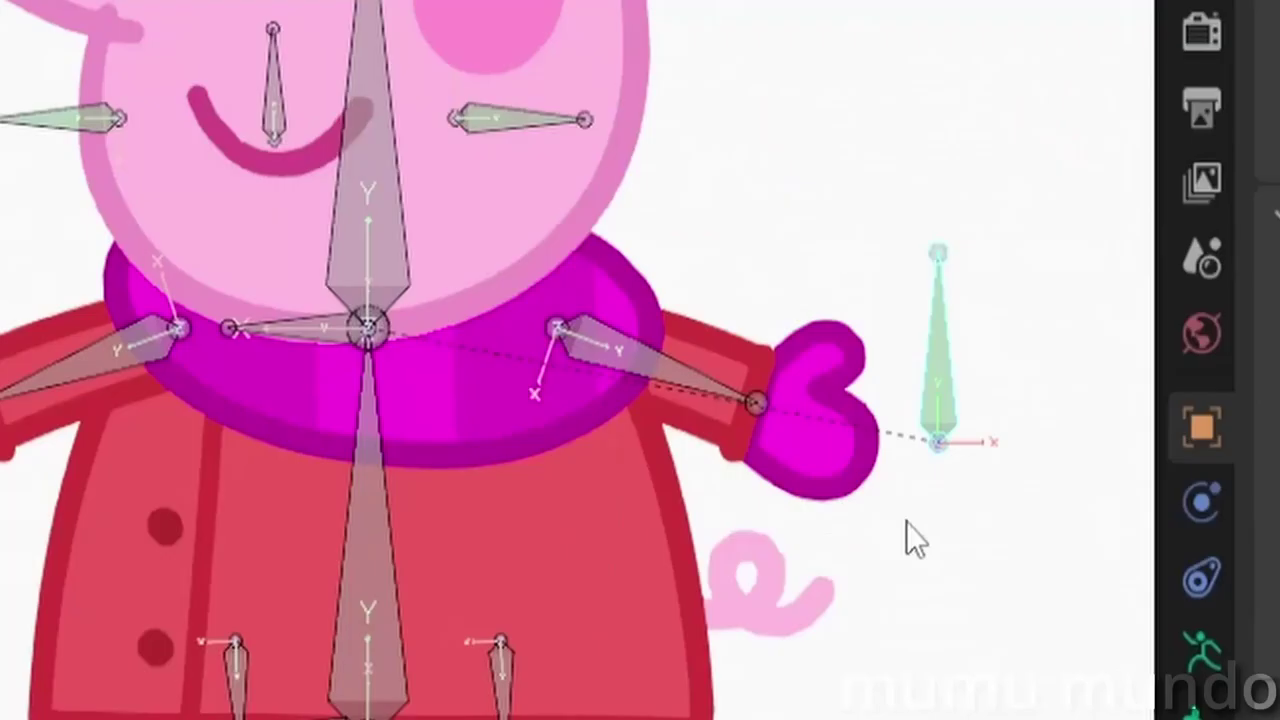
pyautogui.press('g')
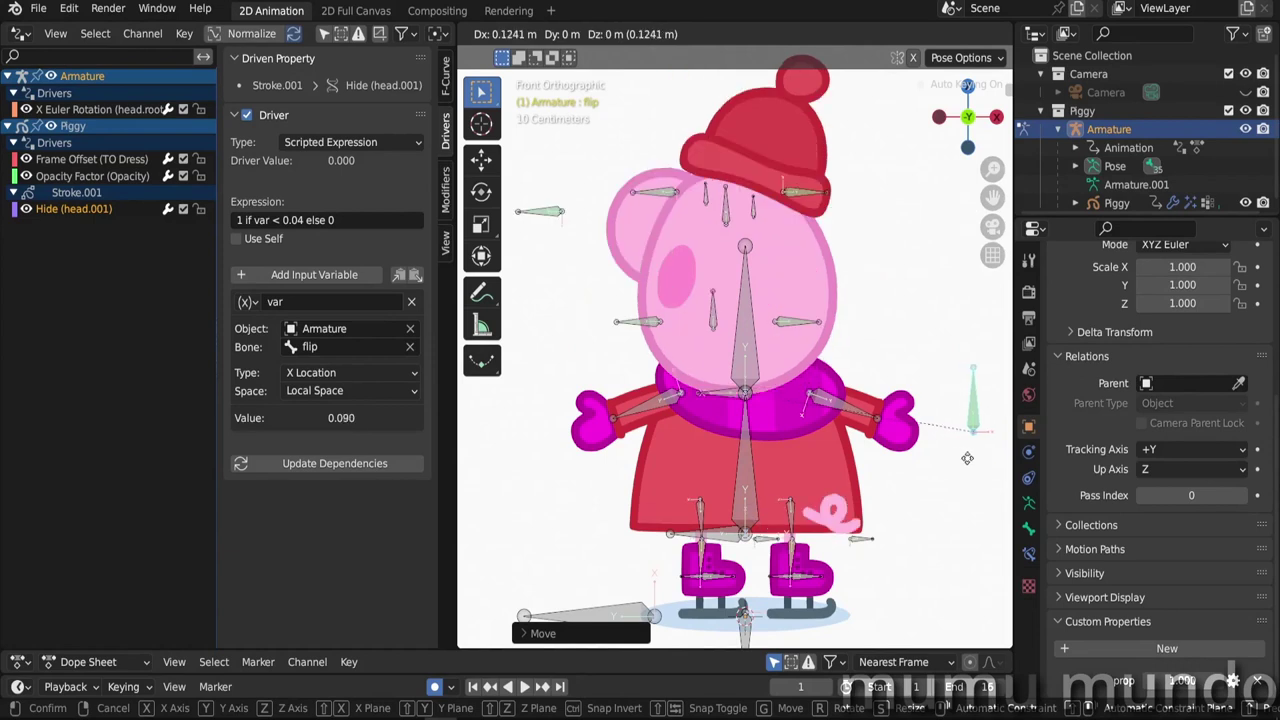
pyautogui.click(976, 460)
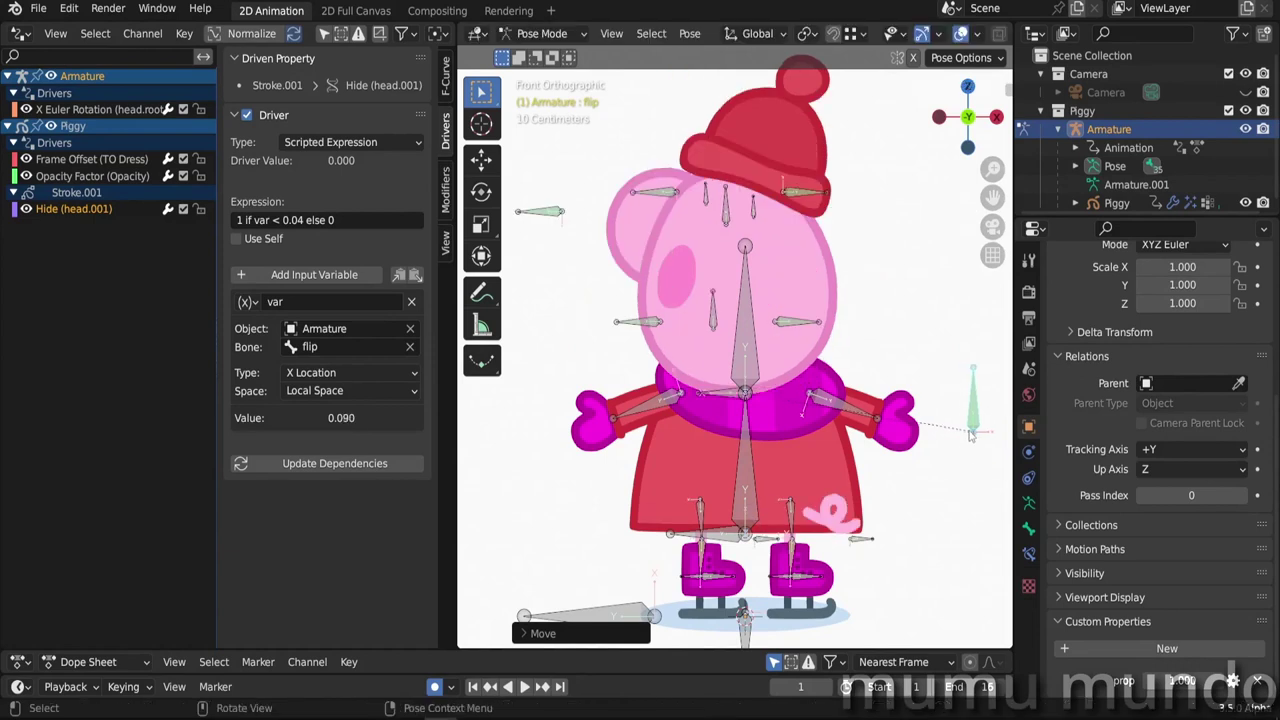
pyautogui.press('g')
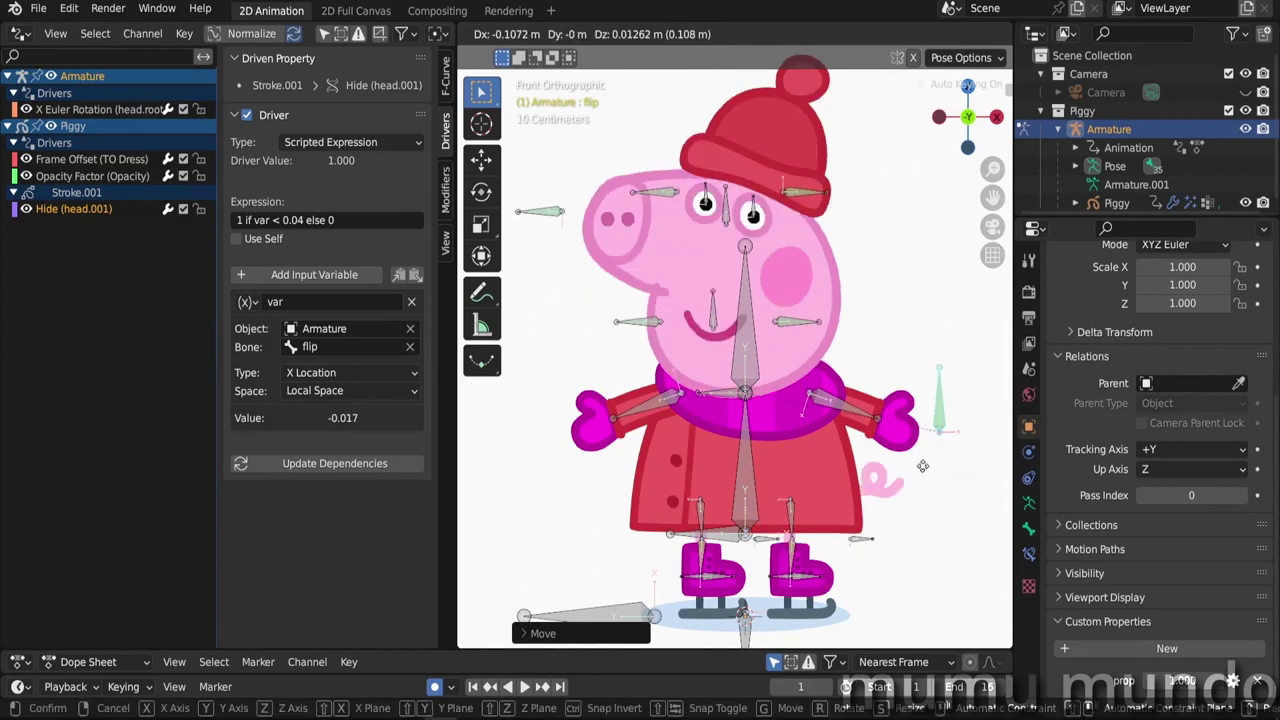
pyautogui.click(908, 474)
pyautogui.press('g')
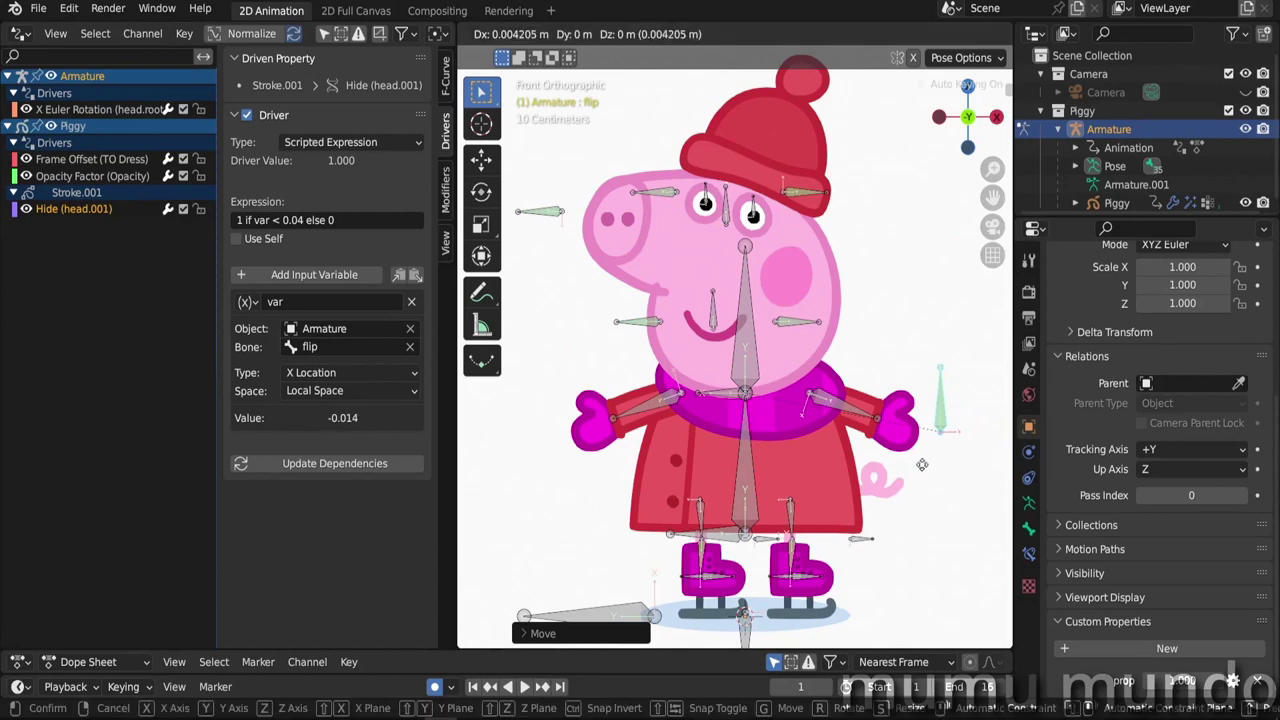
pyautogui.click(916, 466)
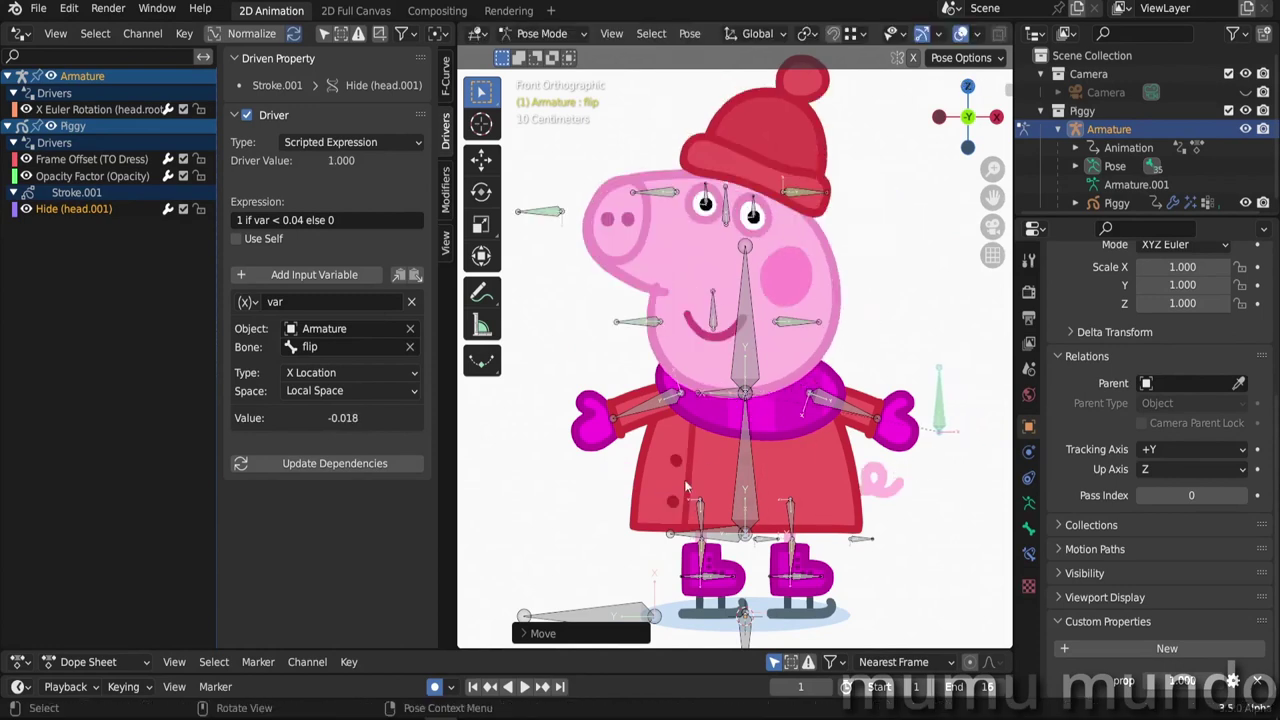
# - Test the front views by moving the flip bone to about 0.028 m on X and back to about -0.018 m
pyautogui.press('g')
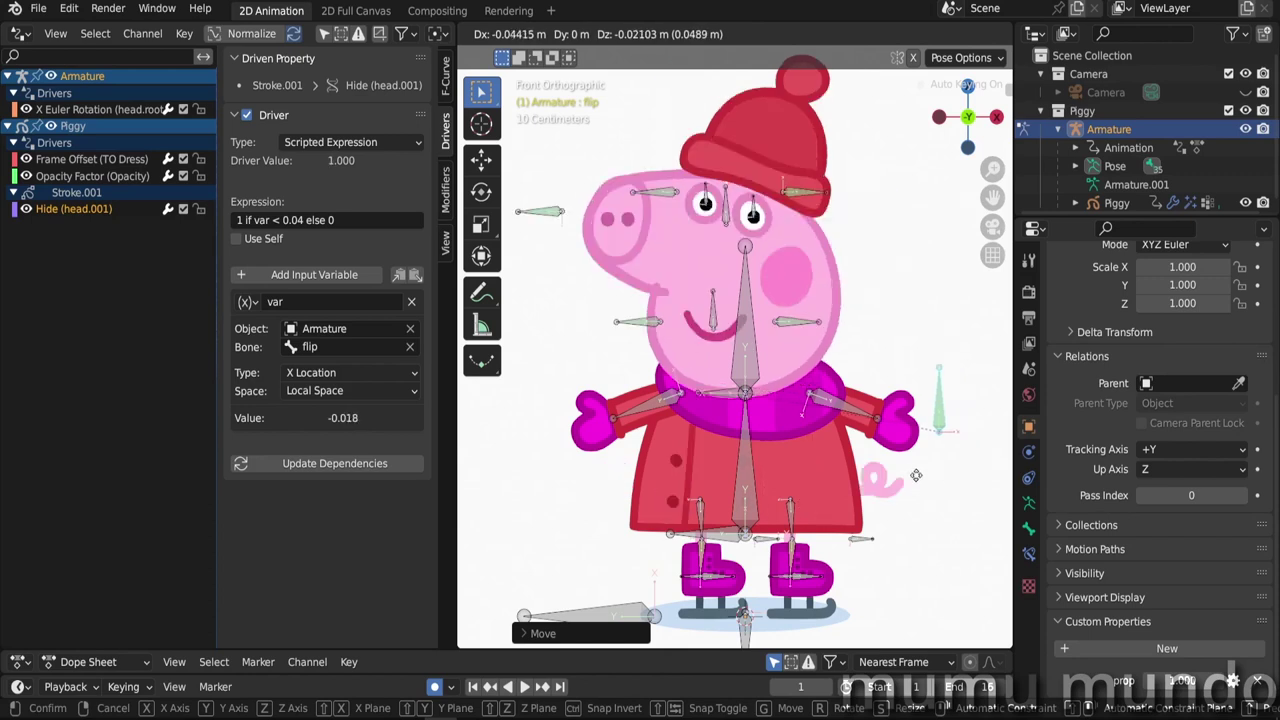
pyautogui.click(916, 475)
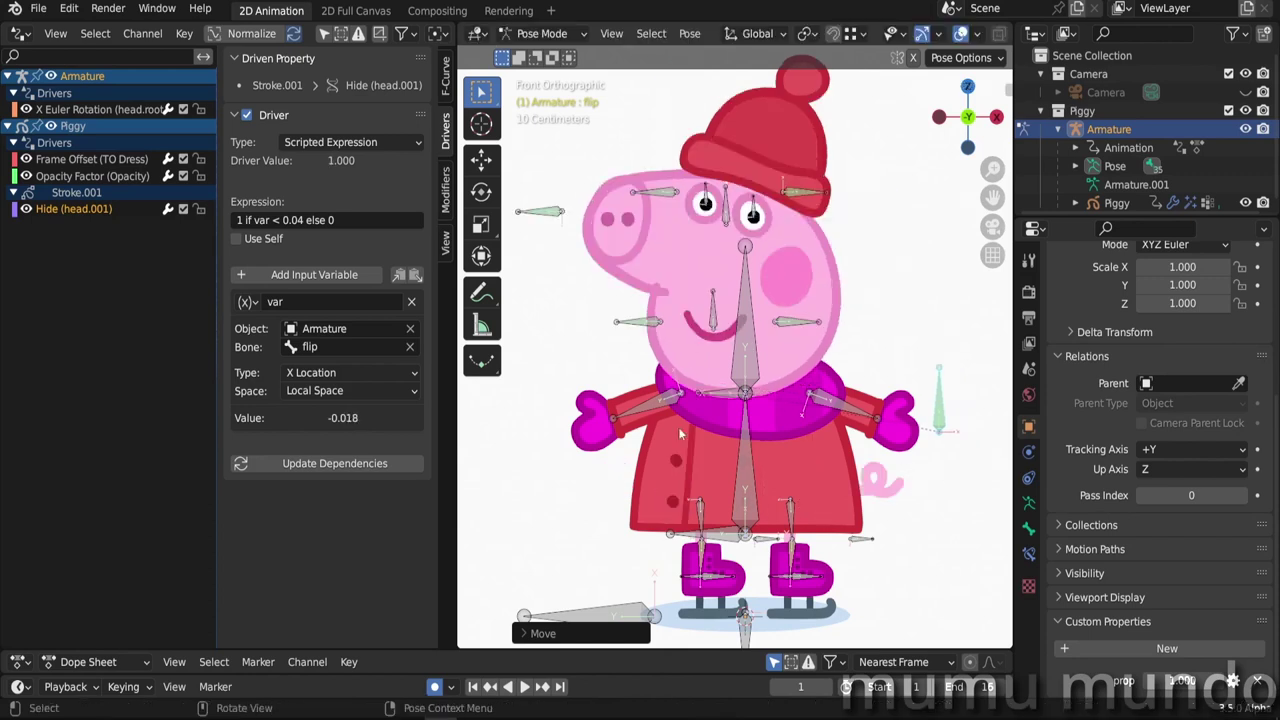
pyautogui.press('g')
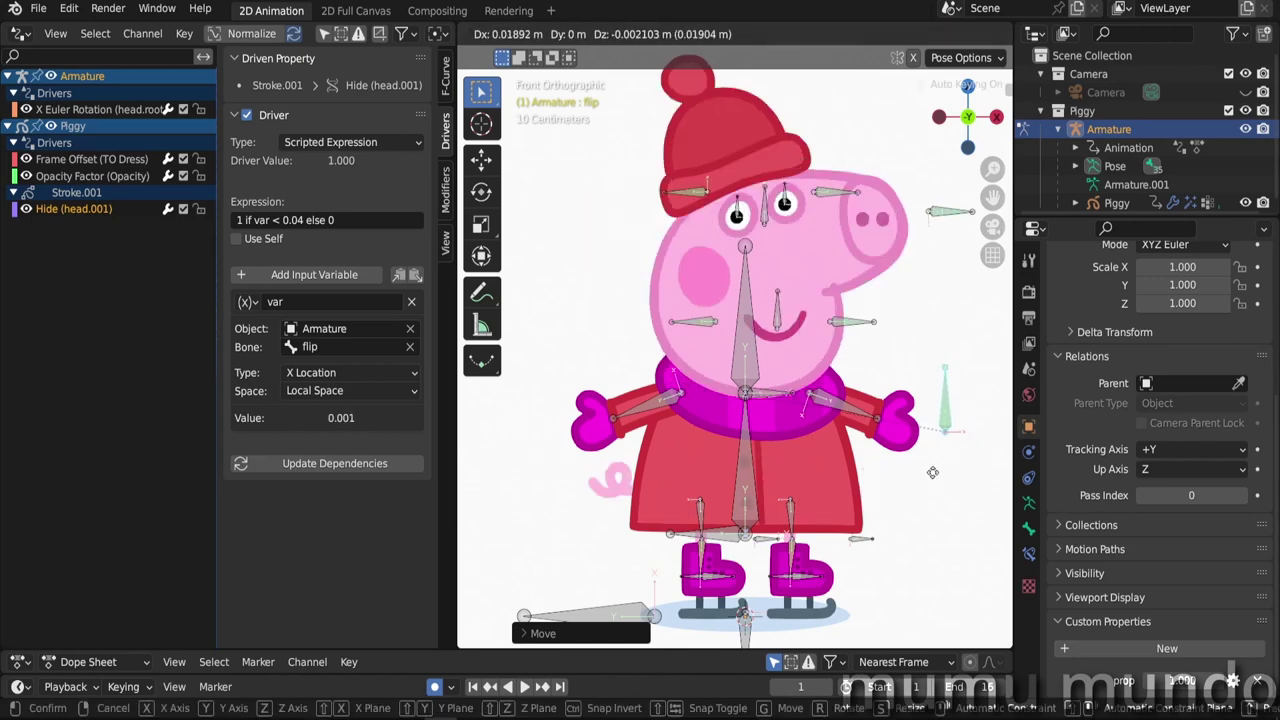
pyautogui.click(940, 473)
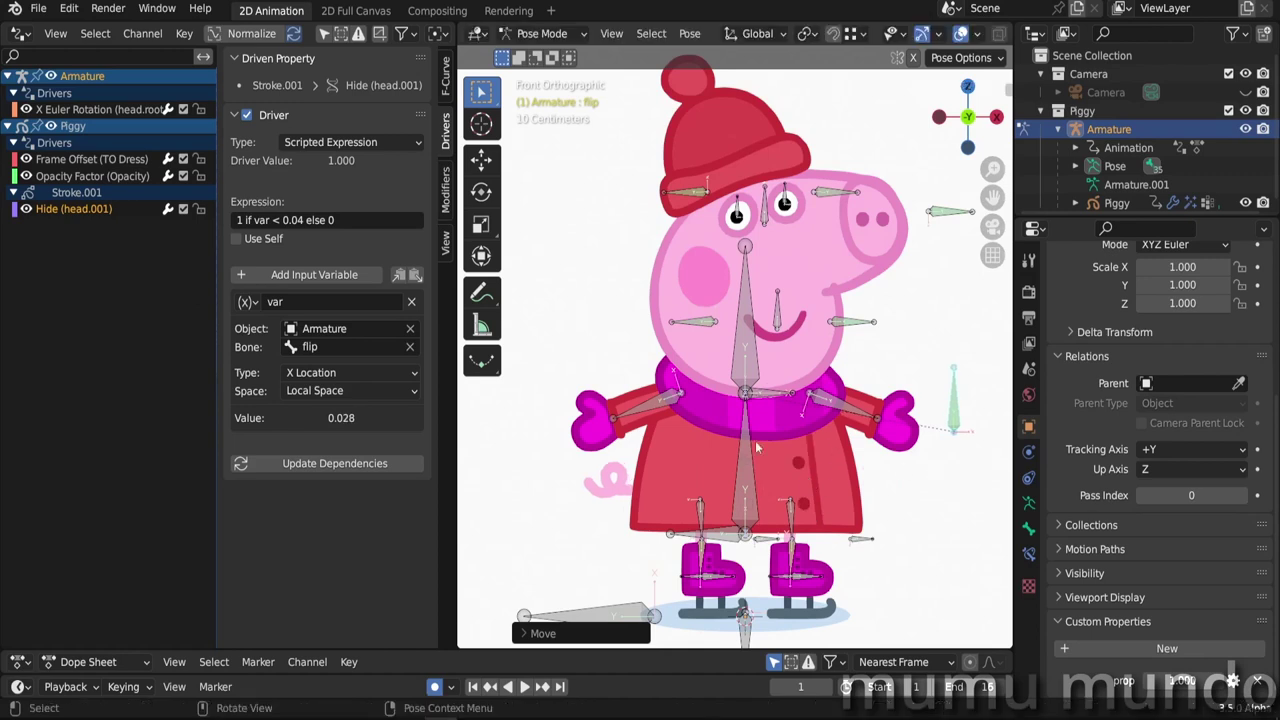
pyautogui.press('g')
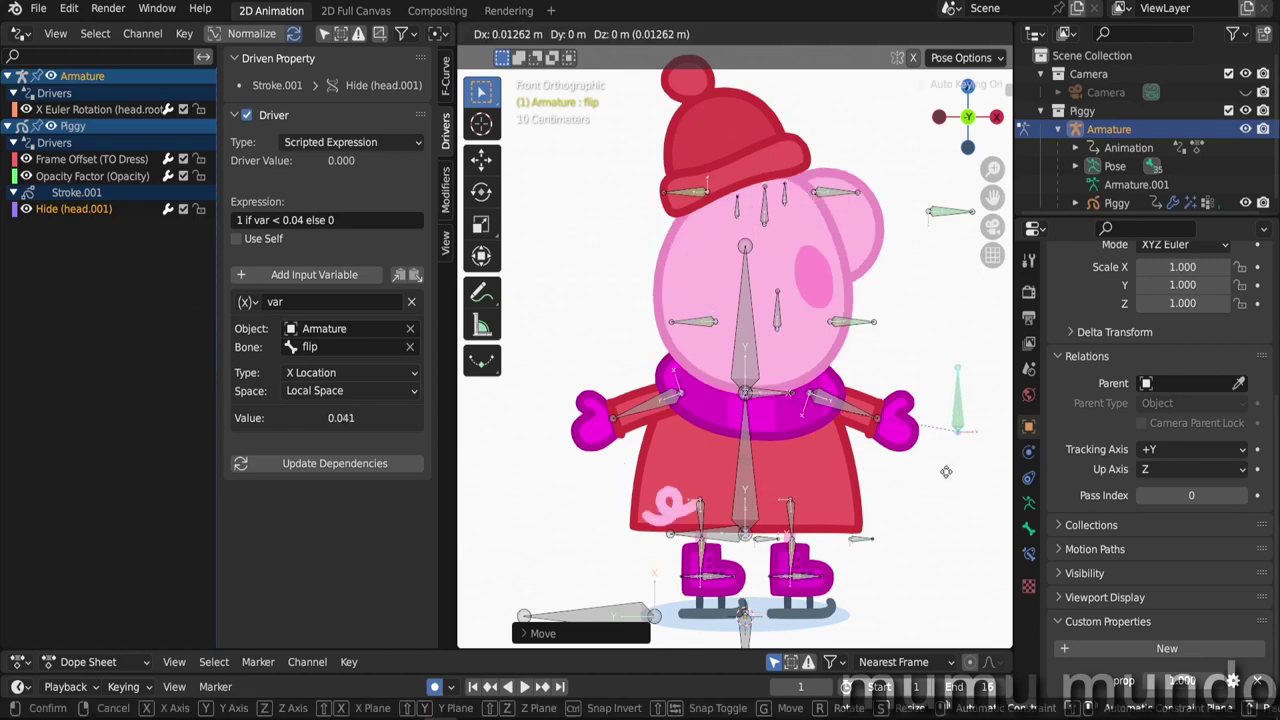
pyautogui.click(928, 472)
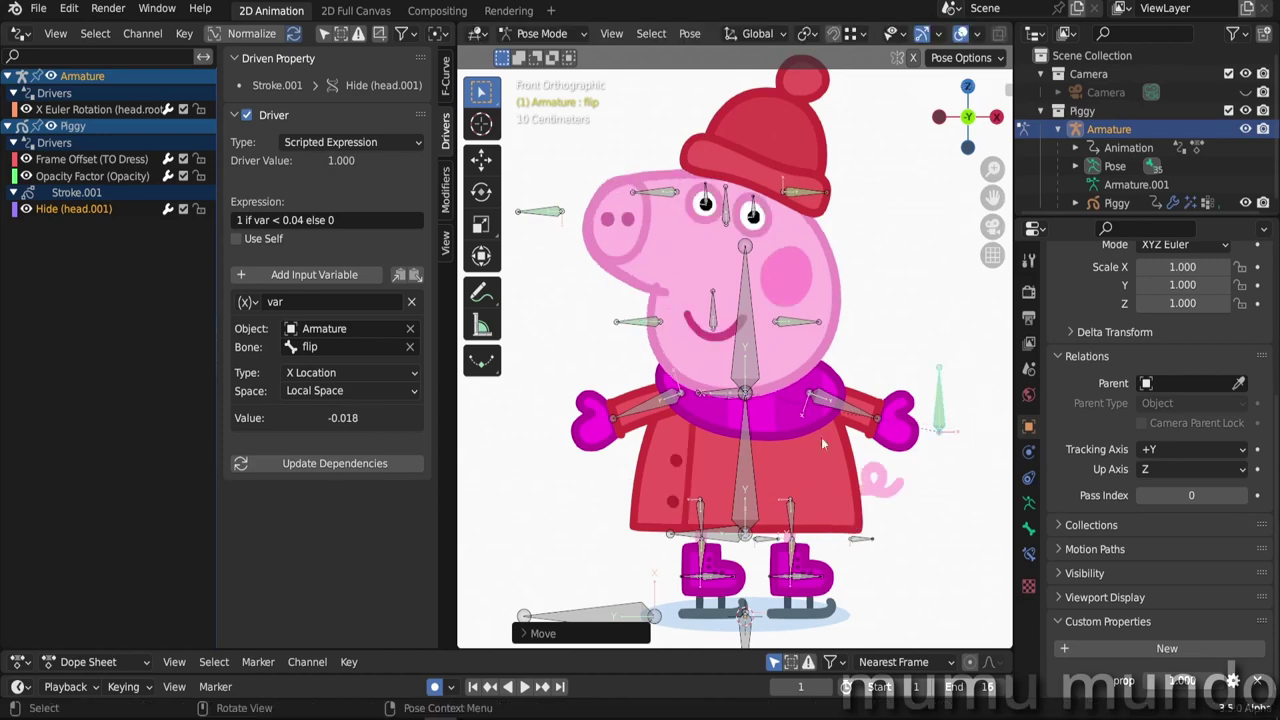
# - Move the flip bone in stages along X through about 0.049 m and 0.064 m to about 0.09 m
pyautogui.press('g')
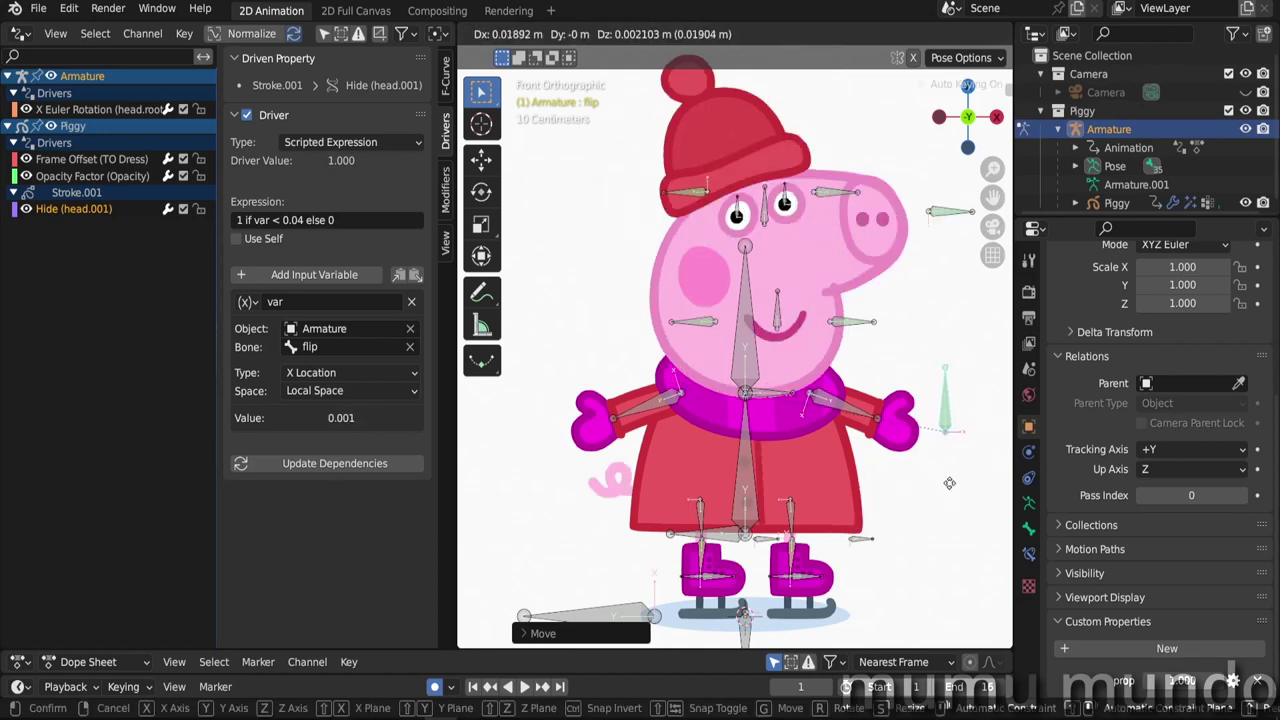
pyautogui.click(862, 422)
pyautogui.press('g')
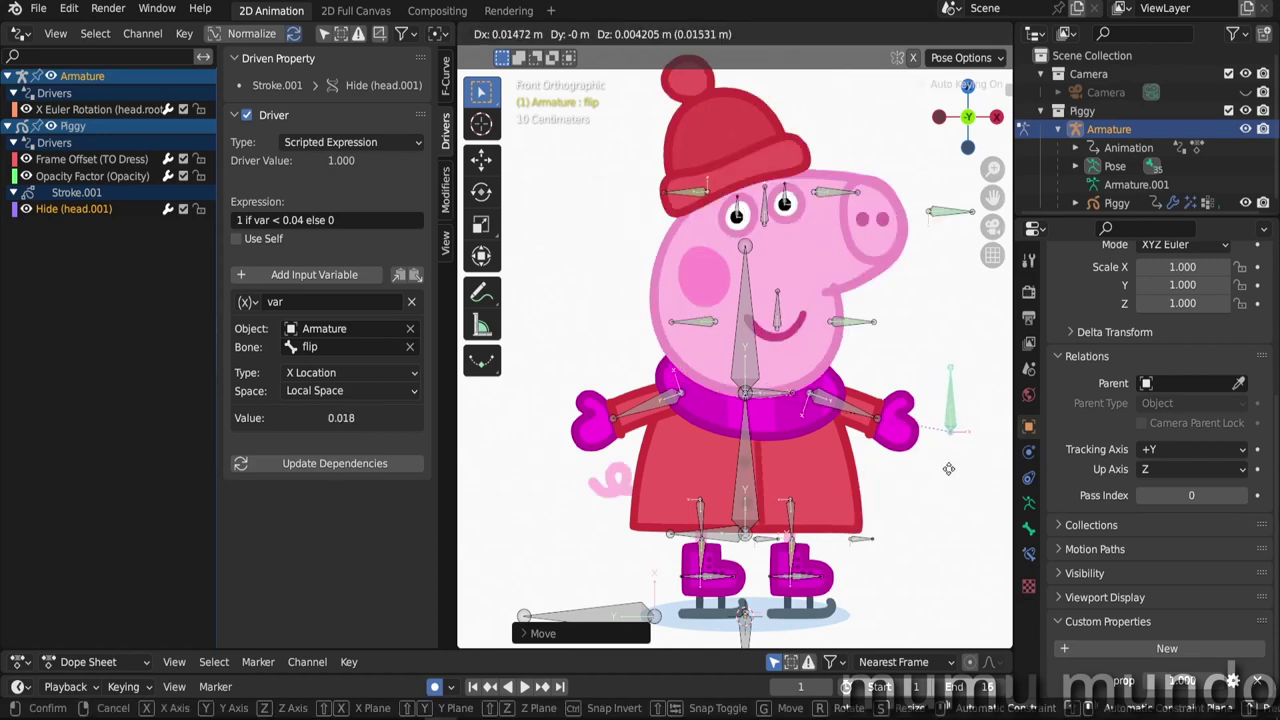
pyautogui.click(959, 471)
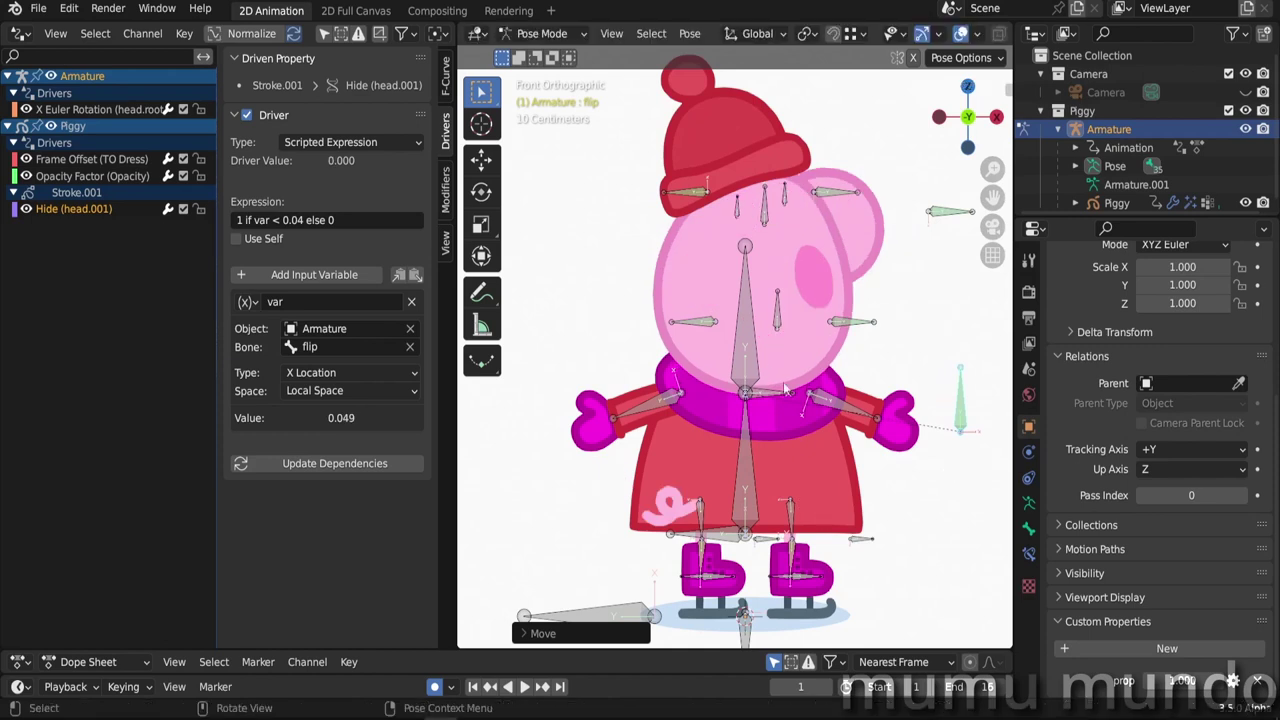
pyautogui.press('g')
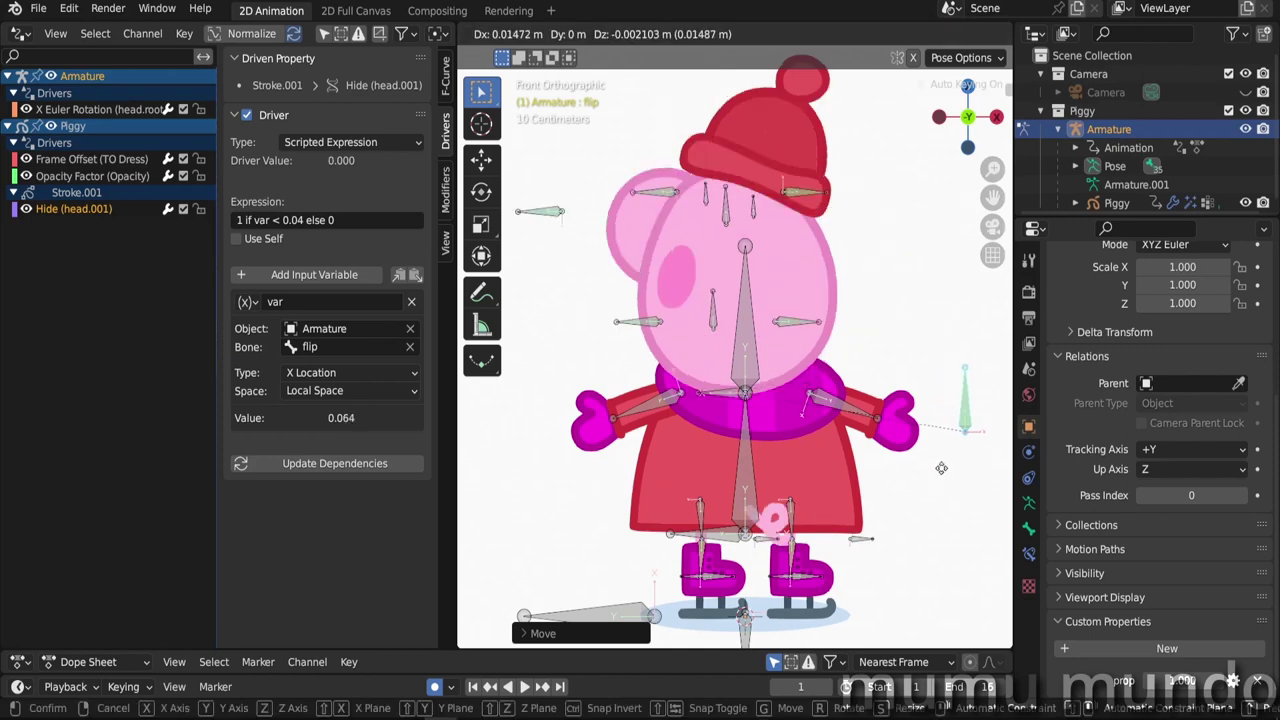
pyautogui.click(942, 472)
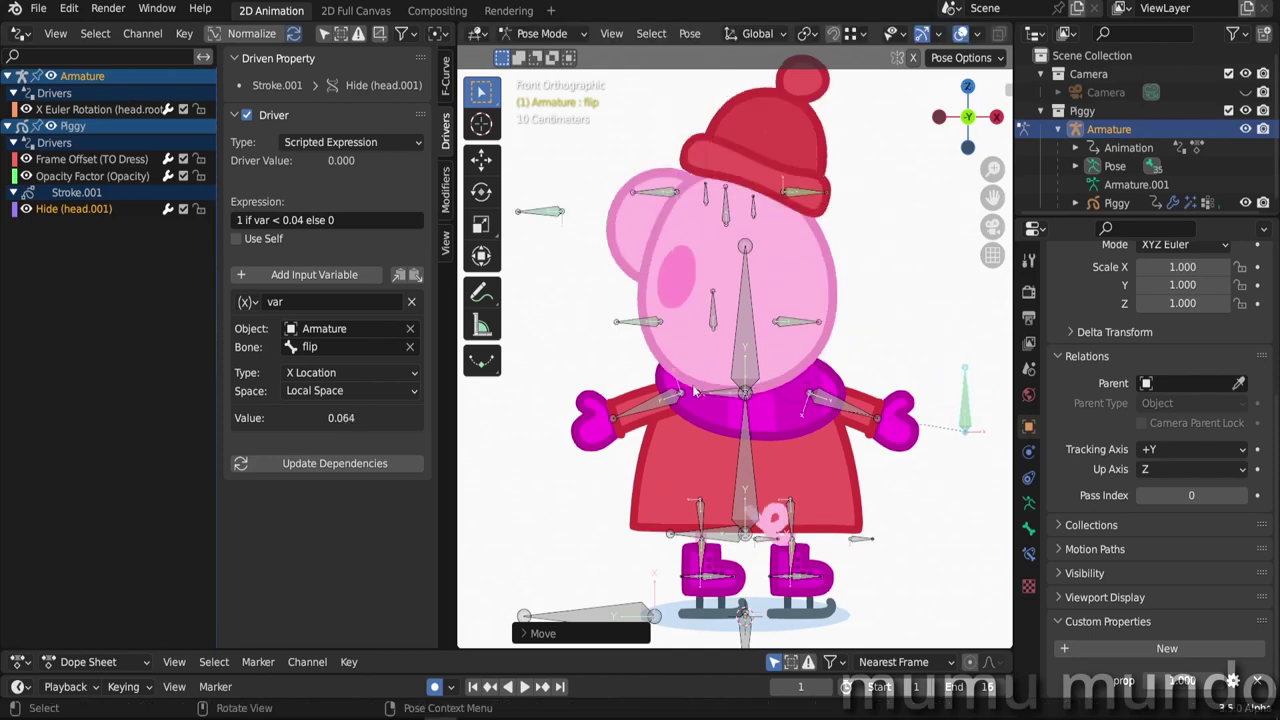
pyautogui.press('g')
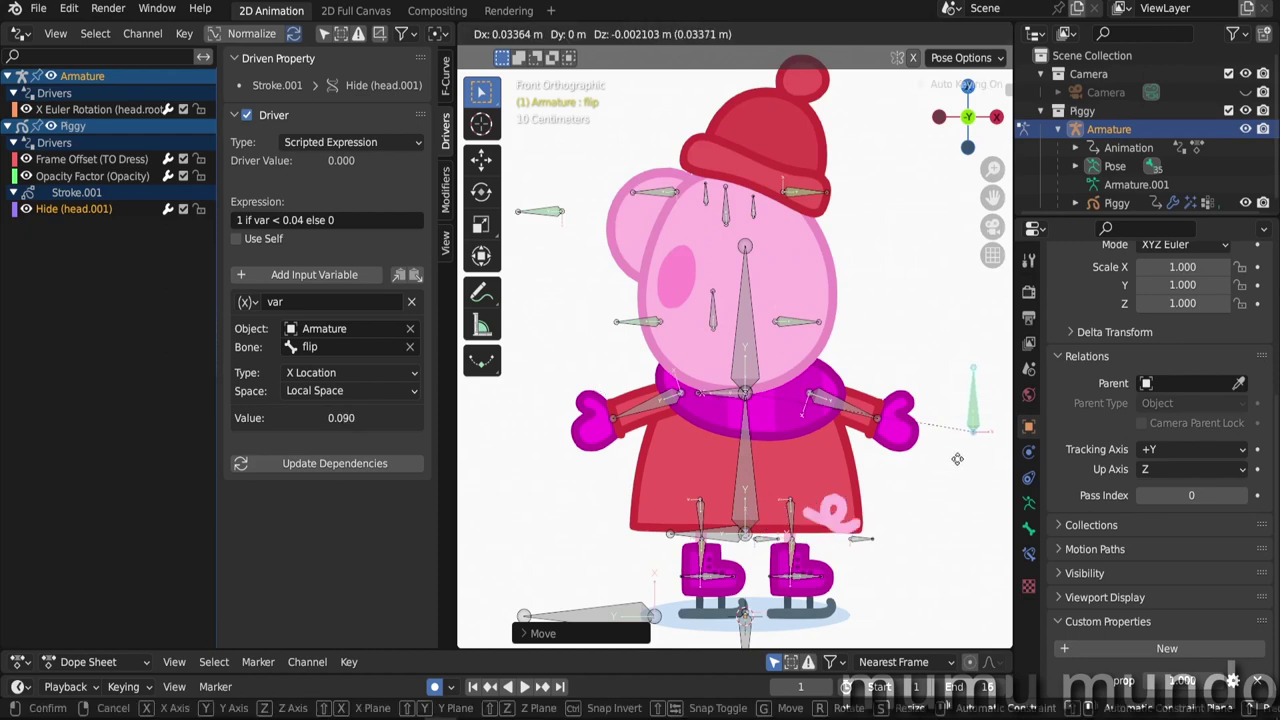
pyautogui.click(930, 480)
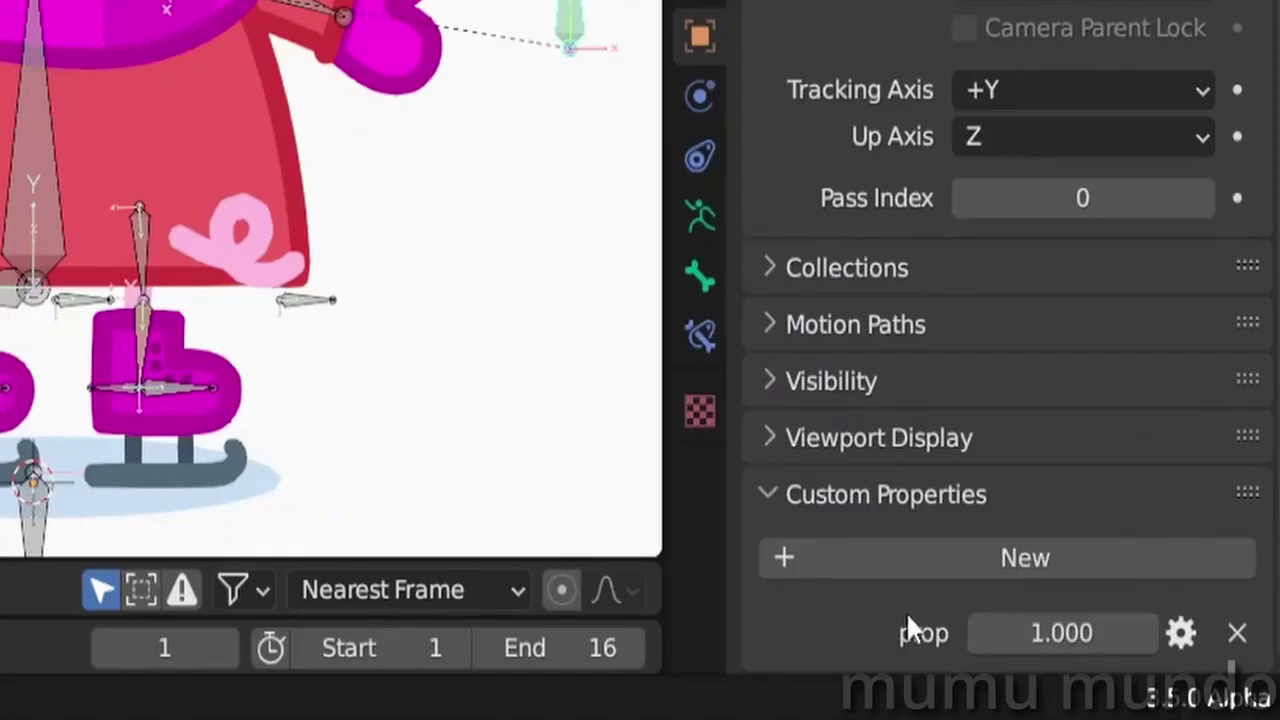
# - Open the settings of the Armature's custom property prop and change its type from Float to Integer
pyautogui.click(1180, 633)
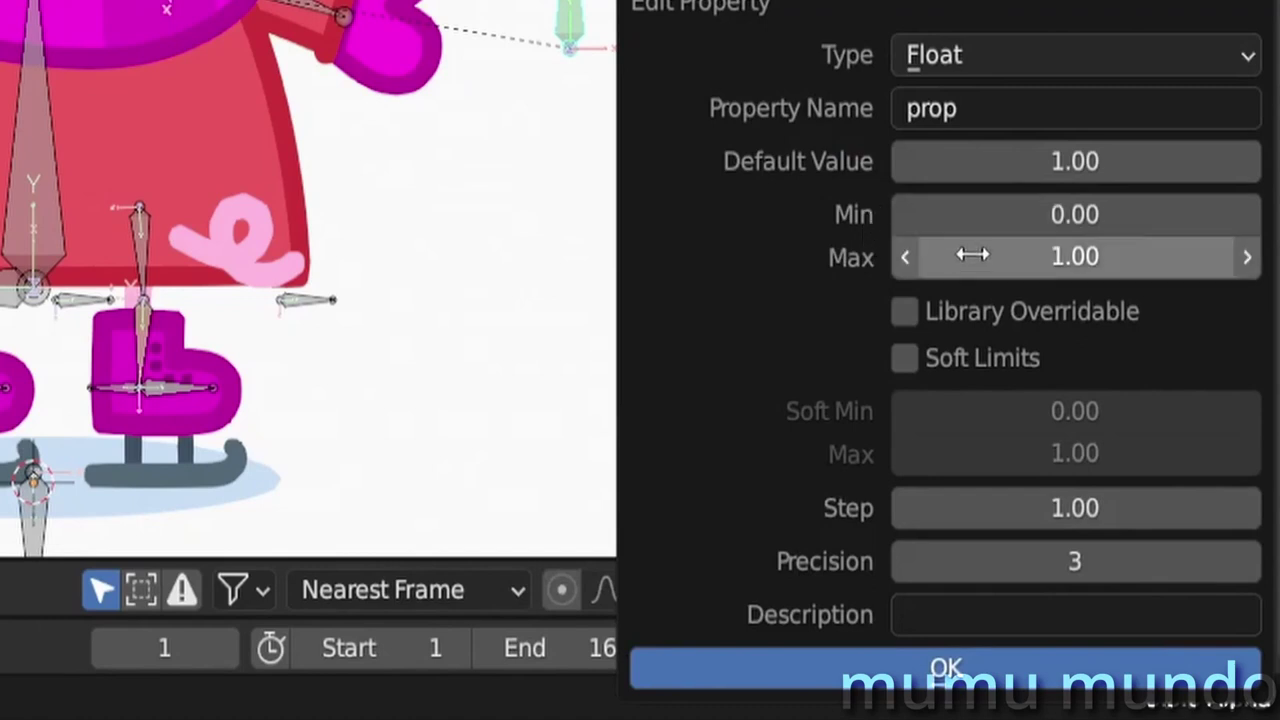
pyautogui.click(900, 668)
pyautogui.moveTo(1078, 632); pyautogui.dragTo(1185, 632)
pyautogui.click(1181, 632)
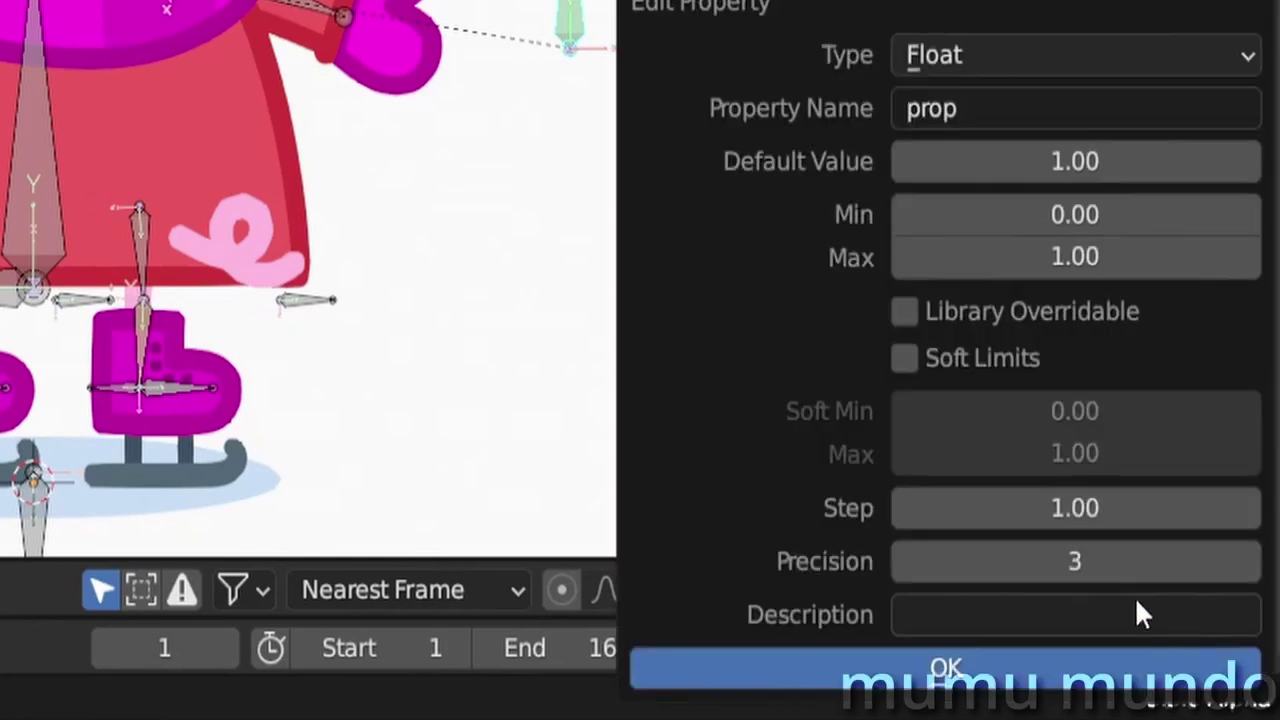
pyautogui.click(983, 66)
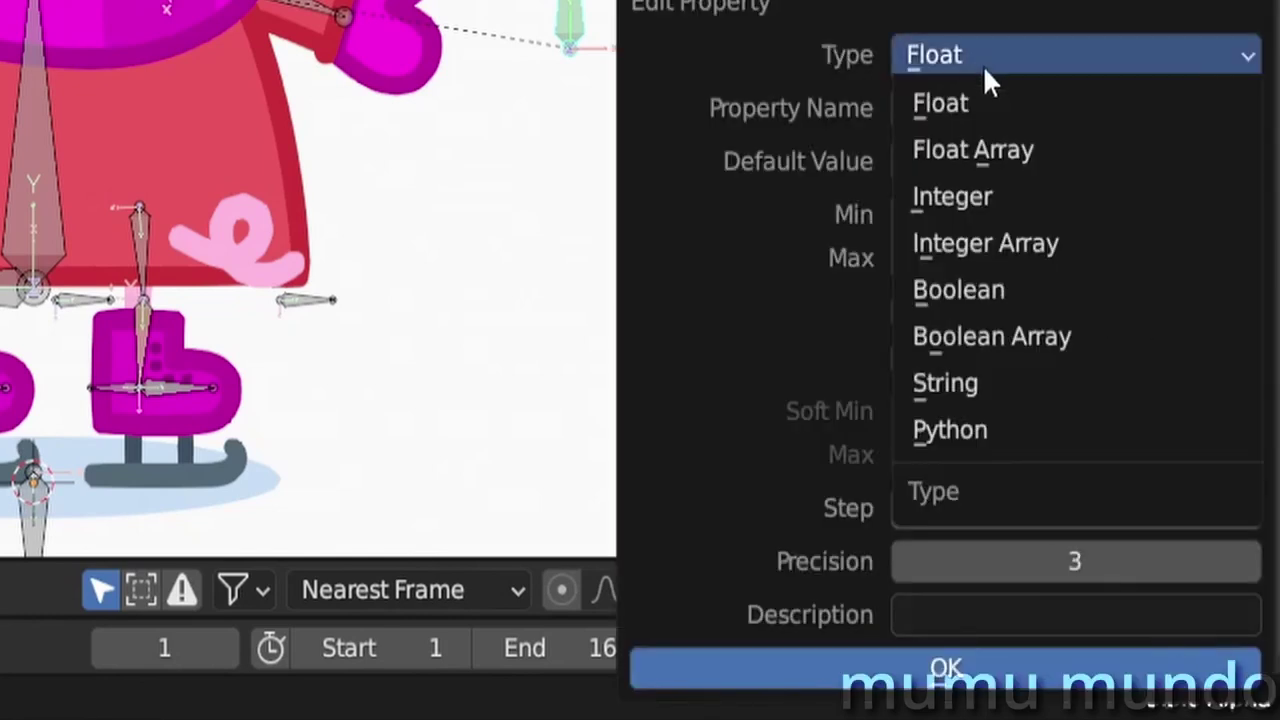
pyautogui.click(997, 196)
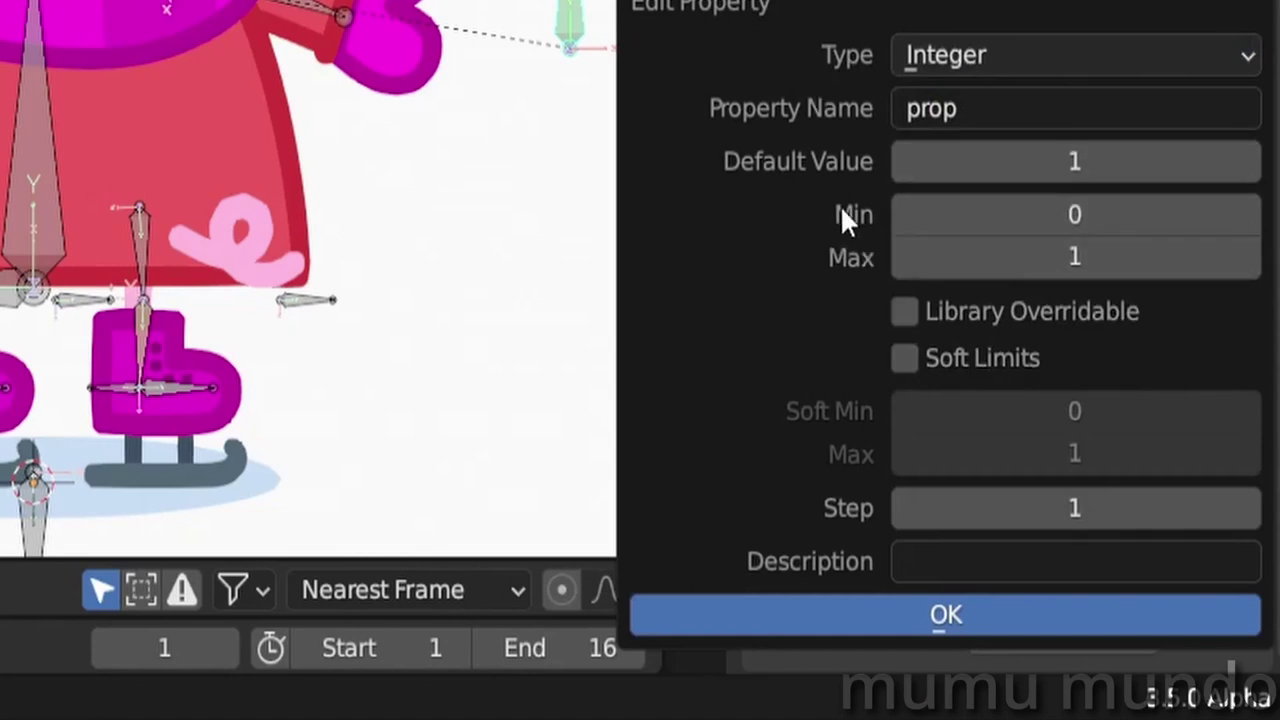
# - Limit the integer property to a minimum of 1 and a maximum of 6
pyautogui.click(1078, 219)
pyautogui.write('1')
pyautogui.press('Return')
pyautogui.click(1051, 249)
pyautogui.write('6')
pyautogui.press('Return')
# - Rename the custom property to Peppa Flip
pyautogui.click(935, 108)
pyautogui.click(940, 106)
pyautogui.doubleClick(940, 106)
pyautogui.write('P')
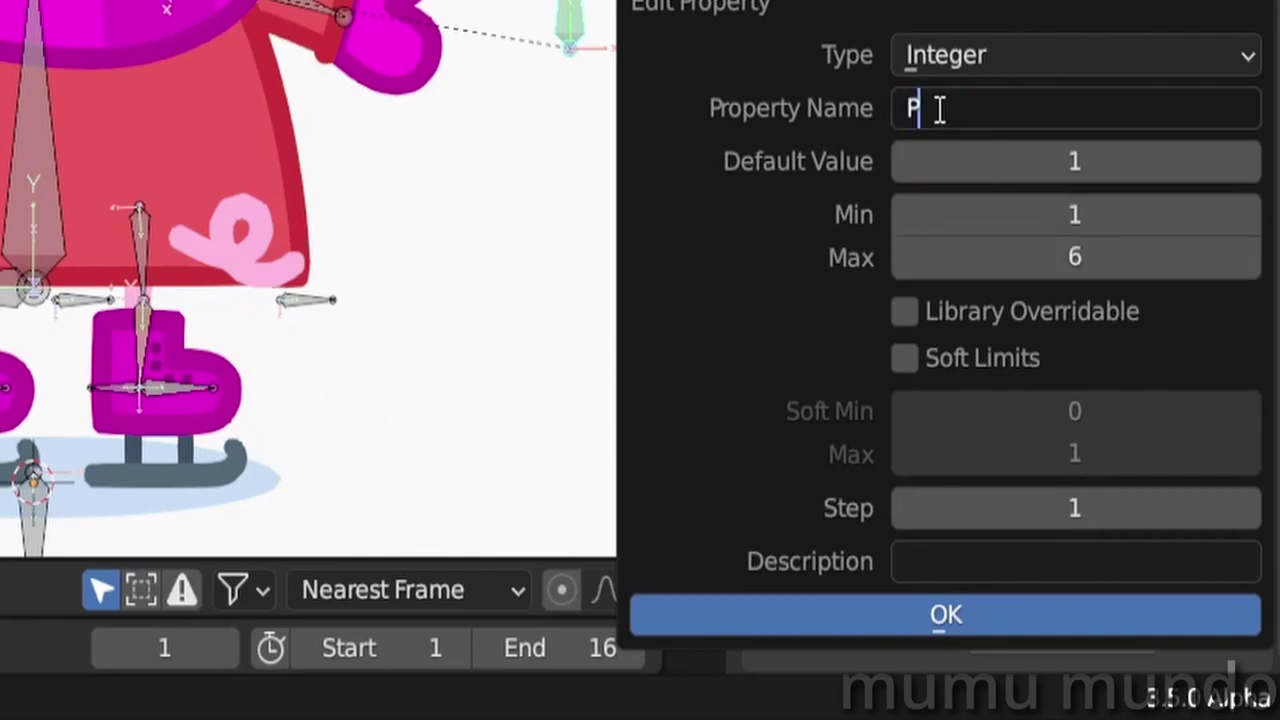
pyautogui.write('eppa Flip')
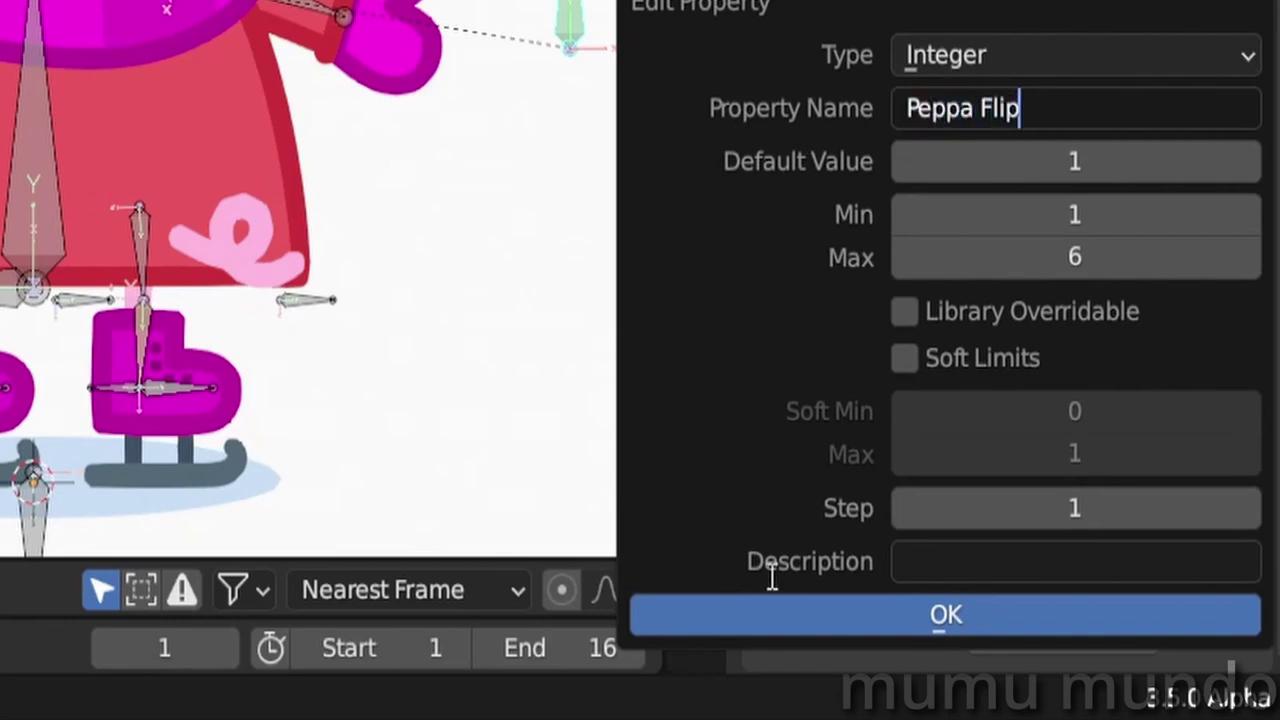
# - Describe the property as flipping the rig, apply the settings, and set Peppa Flip to 1
pyautogui.click(953, 567)
pyautogui.write('flip')
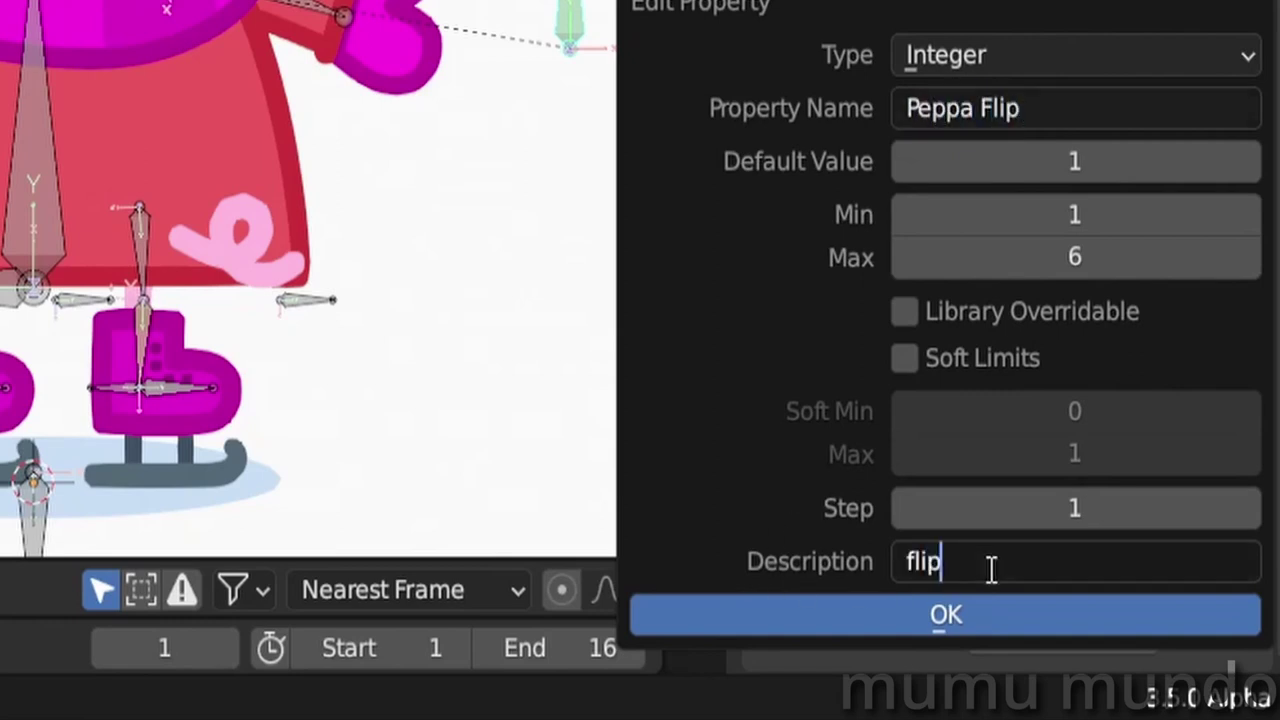
pyautogui.write('s the ri')
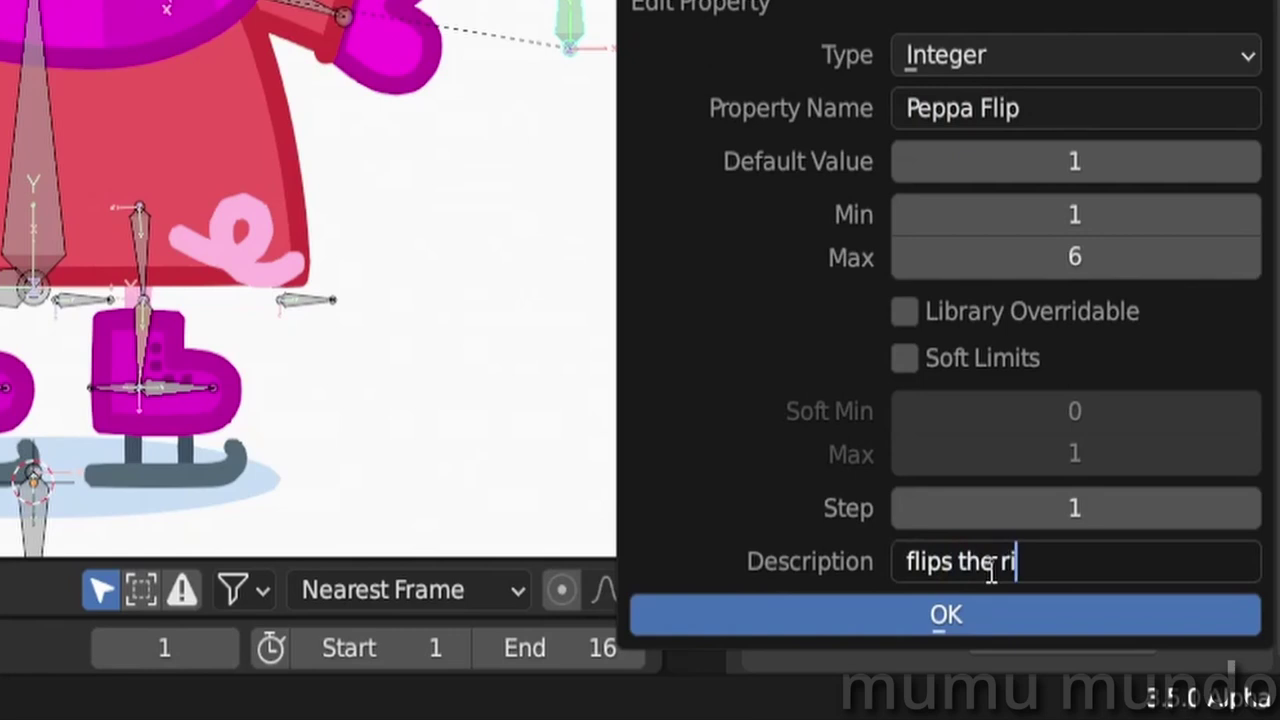
pyautogui.click(972, 614)
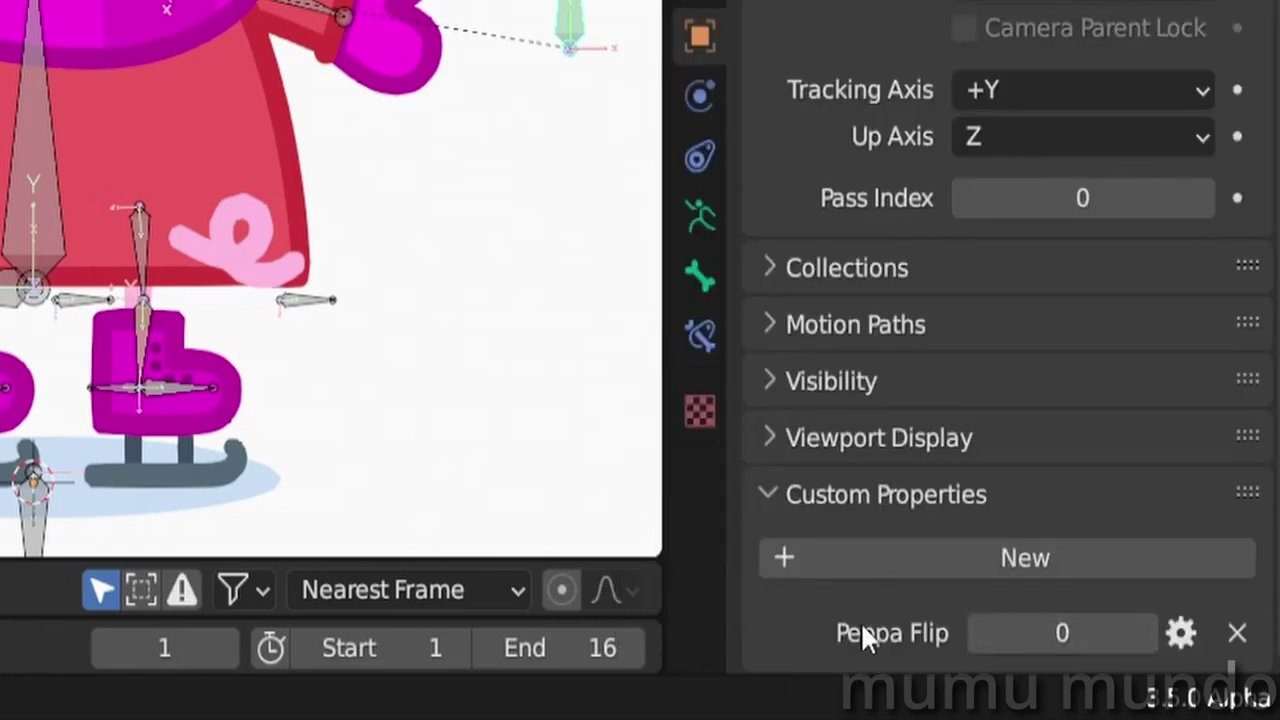
pyautogui.moveTo(1080, 634); pyautogui.dragTo(1034, 629)
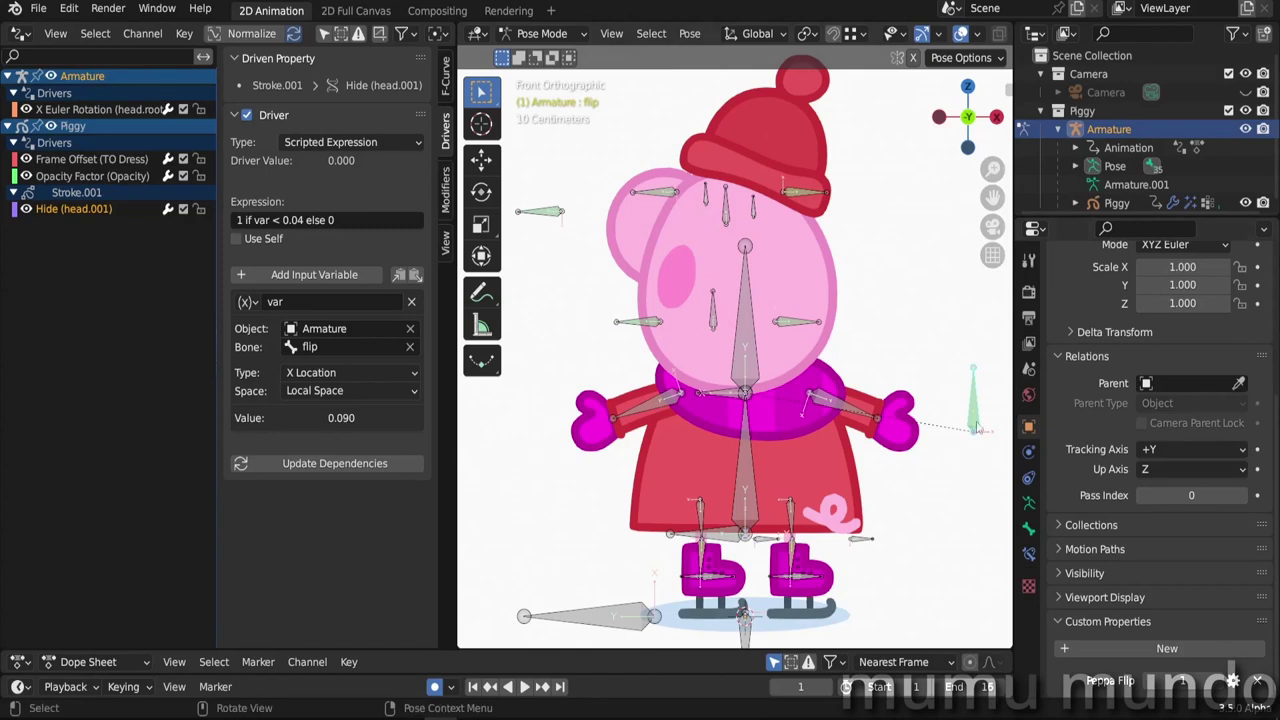
# - Disable the flip bone's Limit Location constraint and move the bone to an X location of about 0.155 m
pyautogui.click(1029, 553)
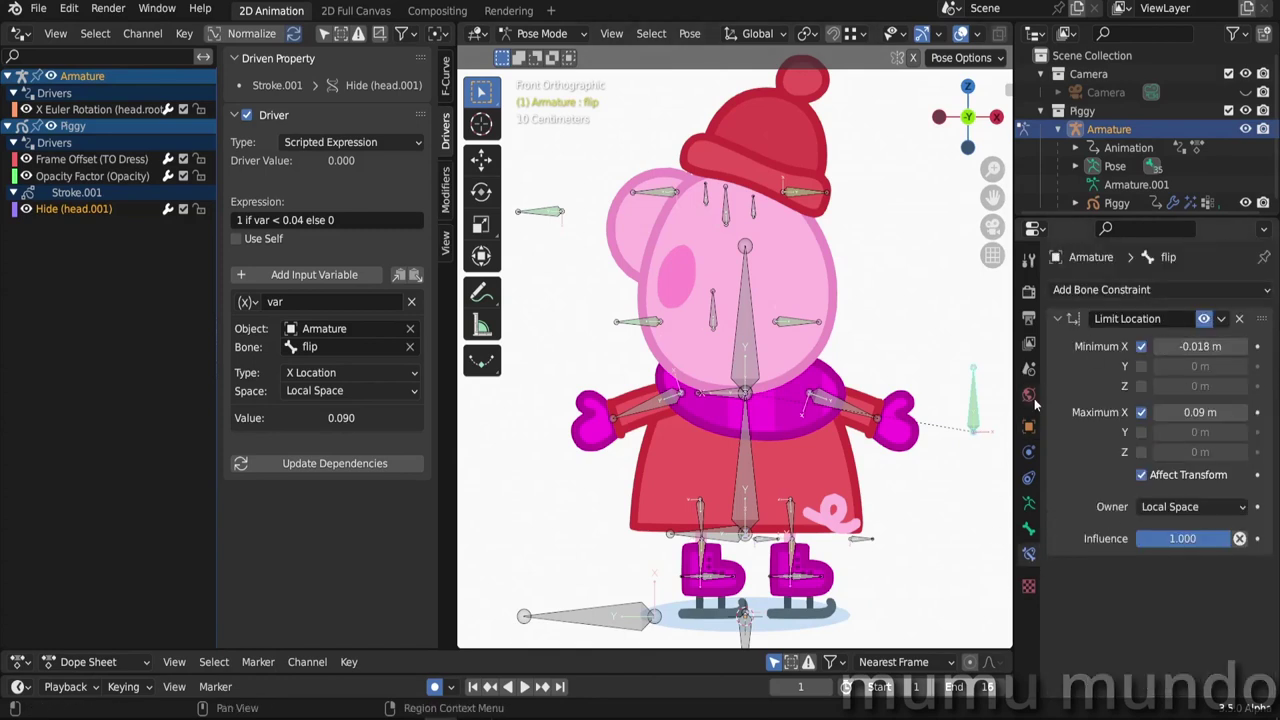
pyautogui.press('g')
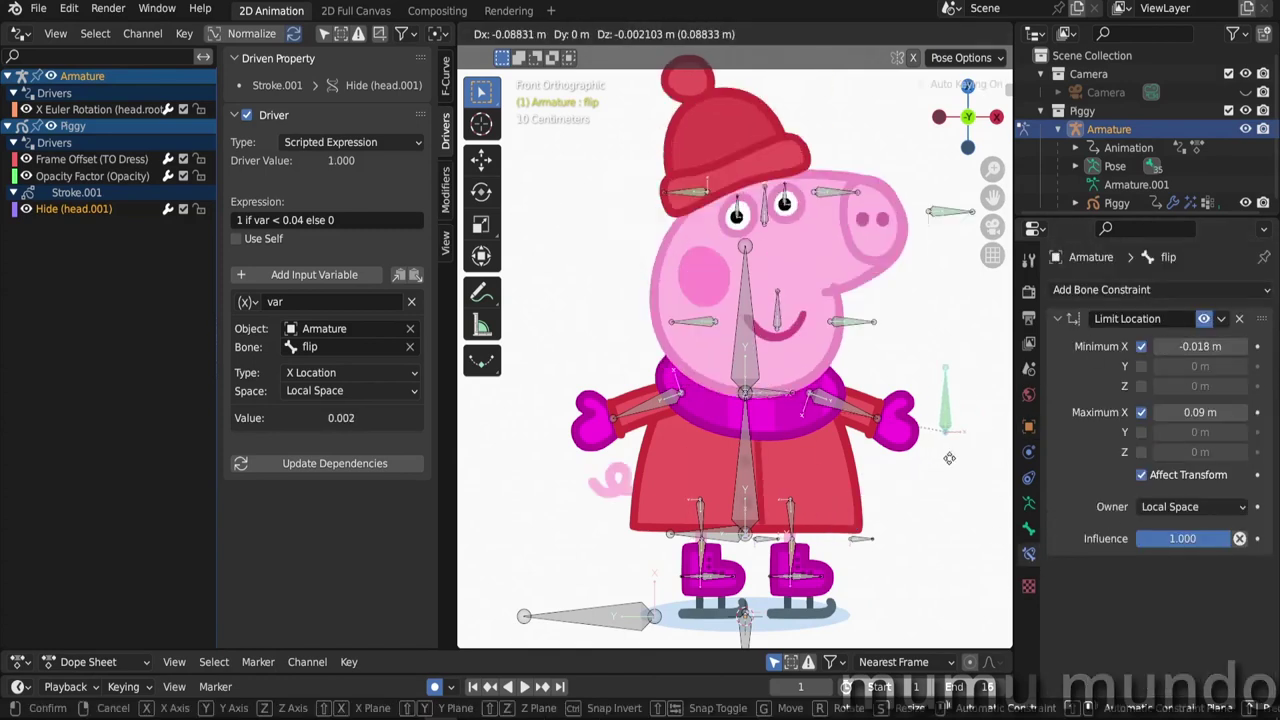
pyautogui.click(972, 428)
pyautogui.press('g')
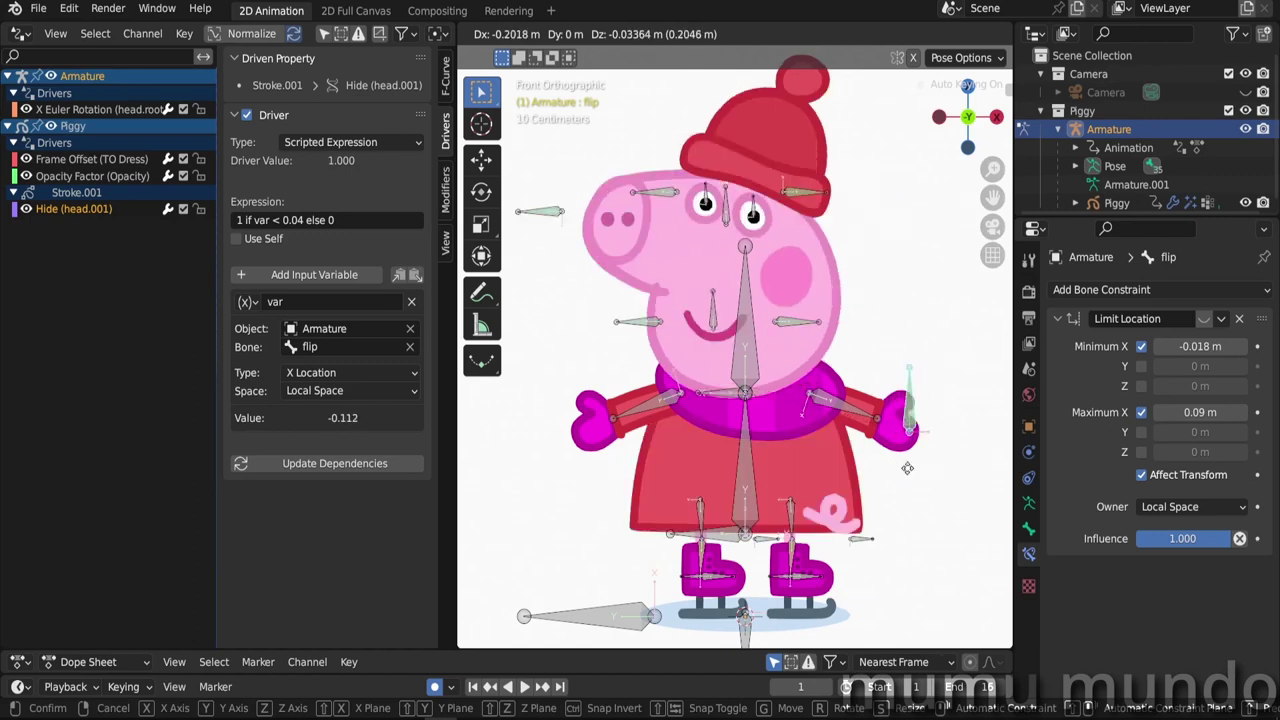
pyautogui.click(952, 437)
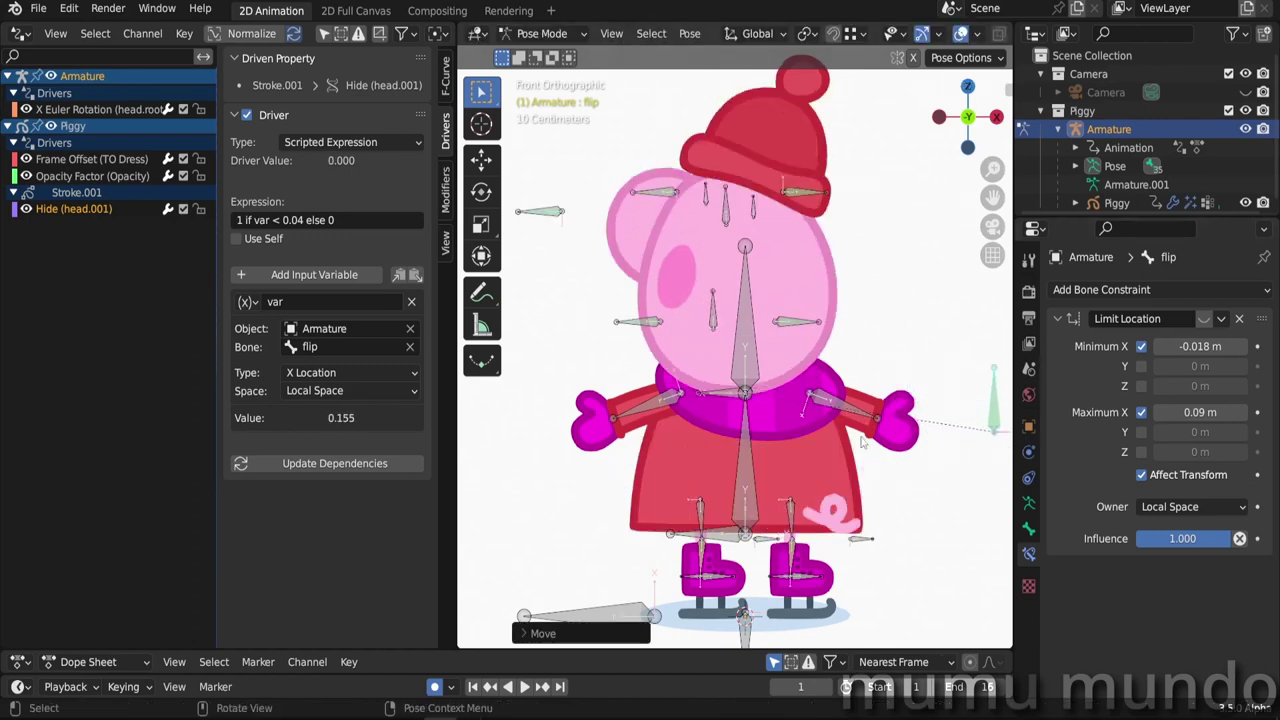
# - Return to the Armature object's custom properties and try out the Peppa Flip value
pyautogui.click(1029, 428)
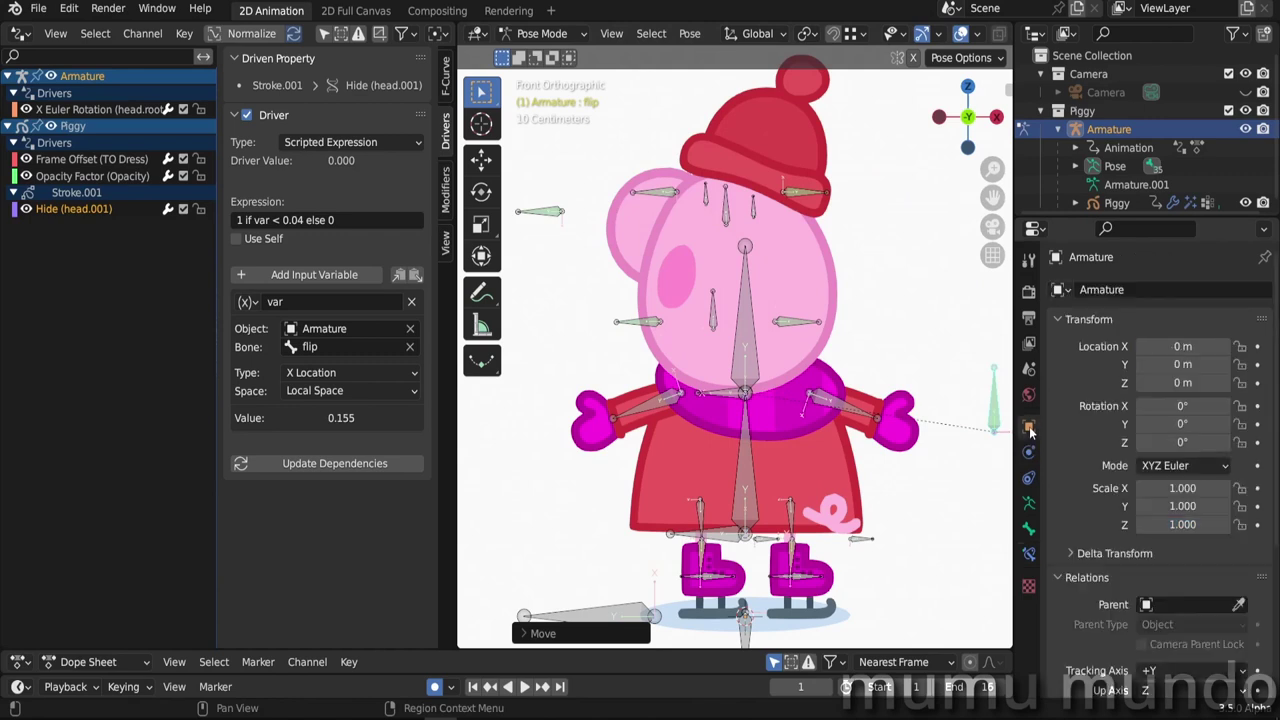
pyautogui.scroll(-5, 1086, 523)
pyautogui.moveTo(1180, 680); pyautogui.dragTo(1210, 680)
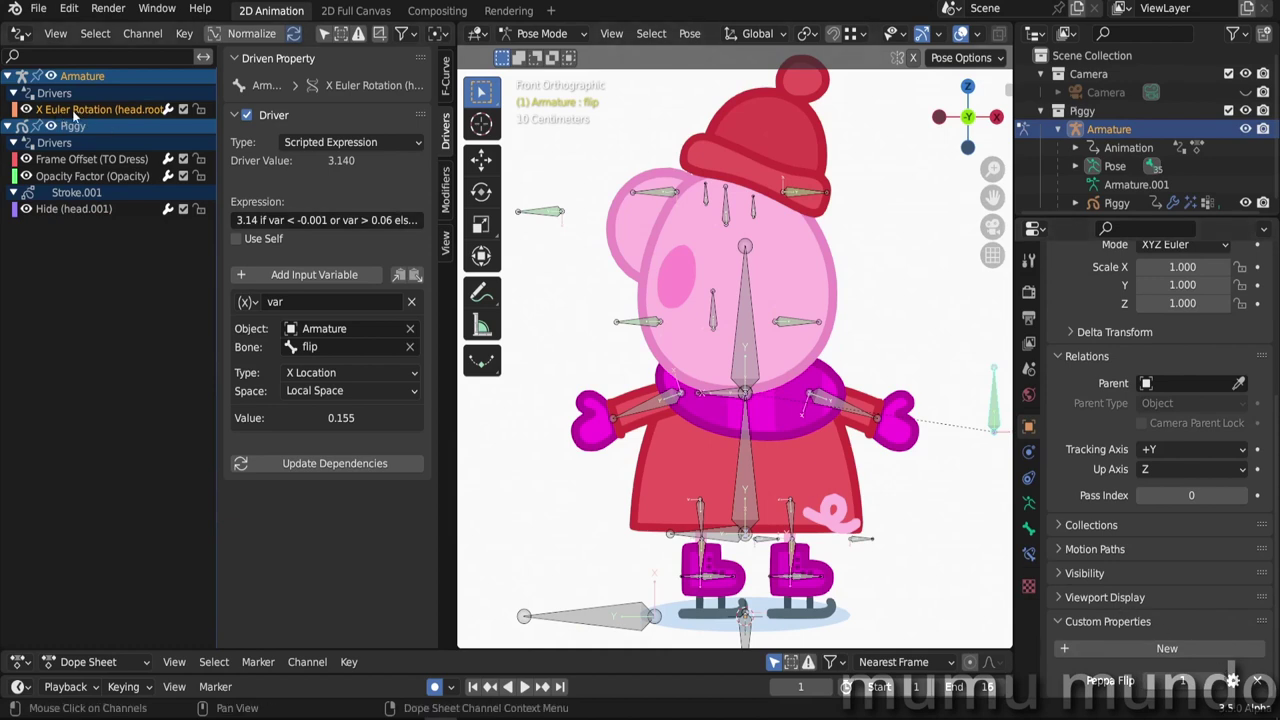
# - Select the head.root bone and check its X rotation in the transform values
pyautogui.click(735, 400)
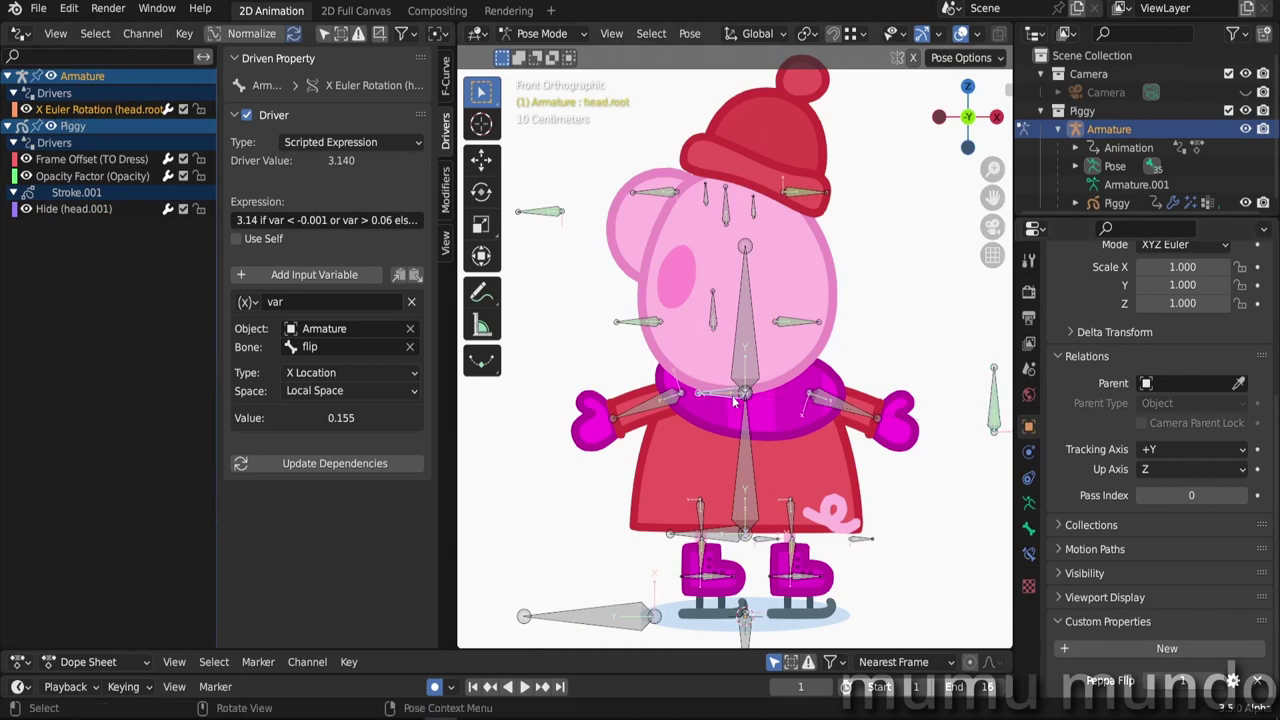
pyautogui.press('n')
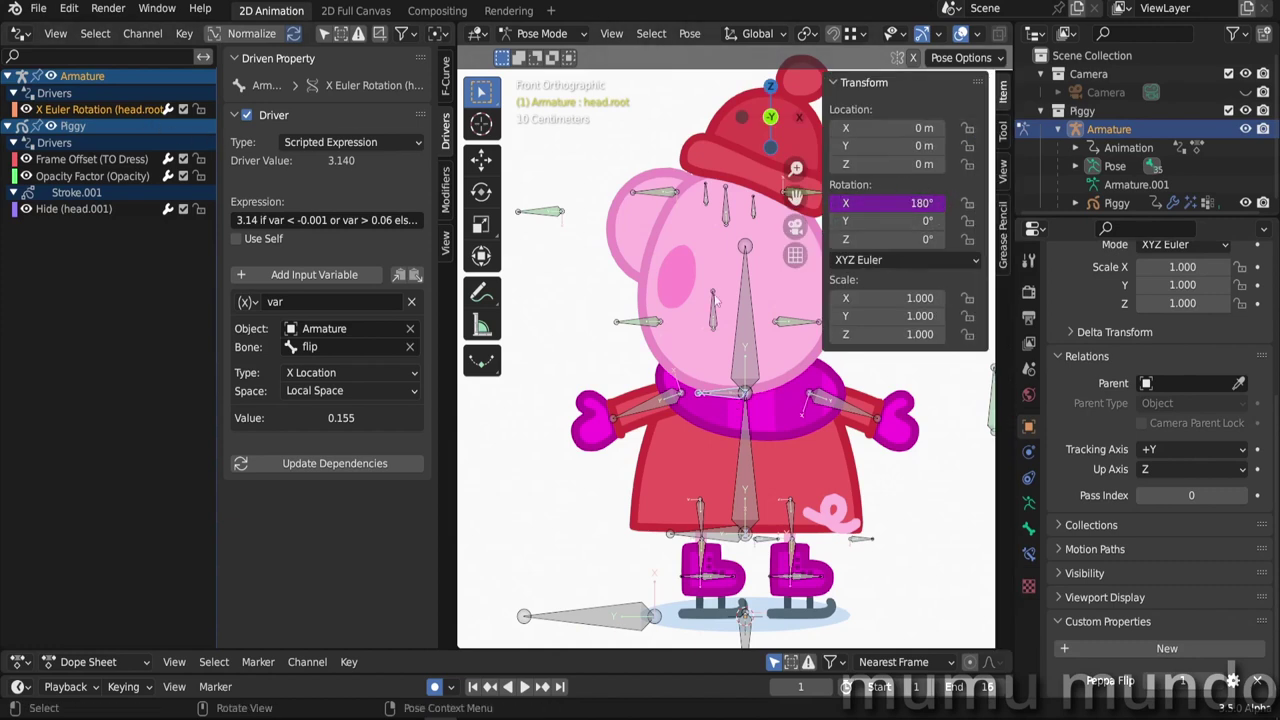
pyautogui.press('n')
# - Examine the rotation value, both conditions and the else value in the head.root X Euler Rotation driver expression
pyautogui.click(300, 220)
pyautogui.click(259, 220)
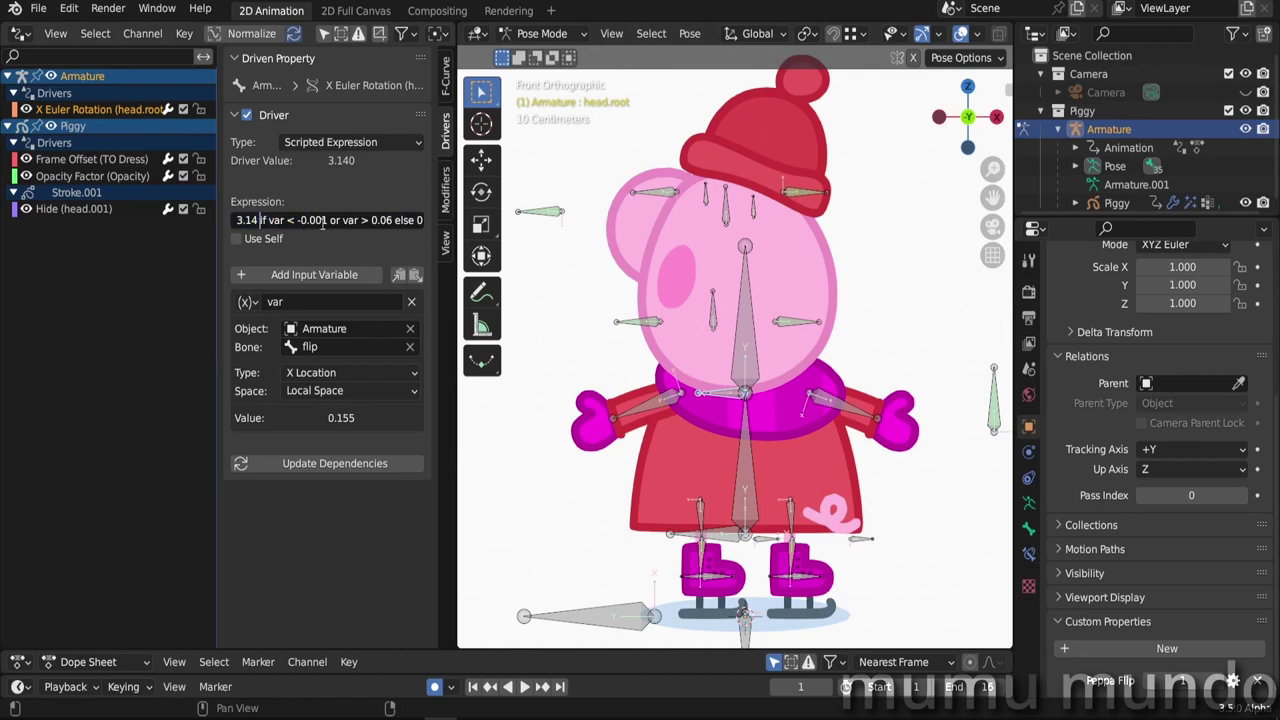
pyautogui.moveTo(371, 220); pyautogui.dragTo(387, 220)
pyautogui.click(380, 220)
pyautogui.click(388, 220)
pyautogui.press('BackSpace')
pyautogui.write('5')
pyautogui.moveTo(258, 220); pyautogui.dragTo(239, 220)
pyautogui.click(251, 220)
pyautogui.moveTo(256, 220); pyautogui.dragTo(236, 220)
pyautogui.click(276, 220)
pyautogui.click(418, 220)
pyautogui.moveTo(408, 220); pyautogui.dragTo(418, 220)
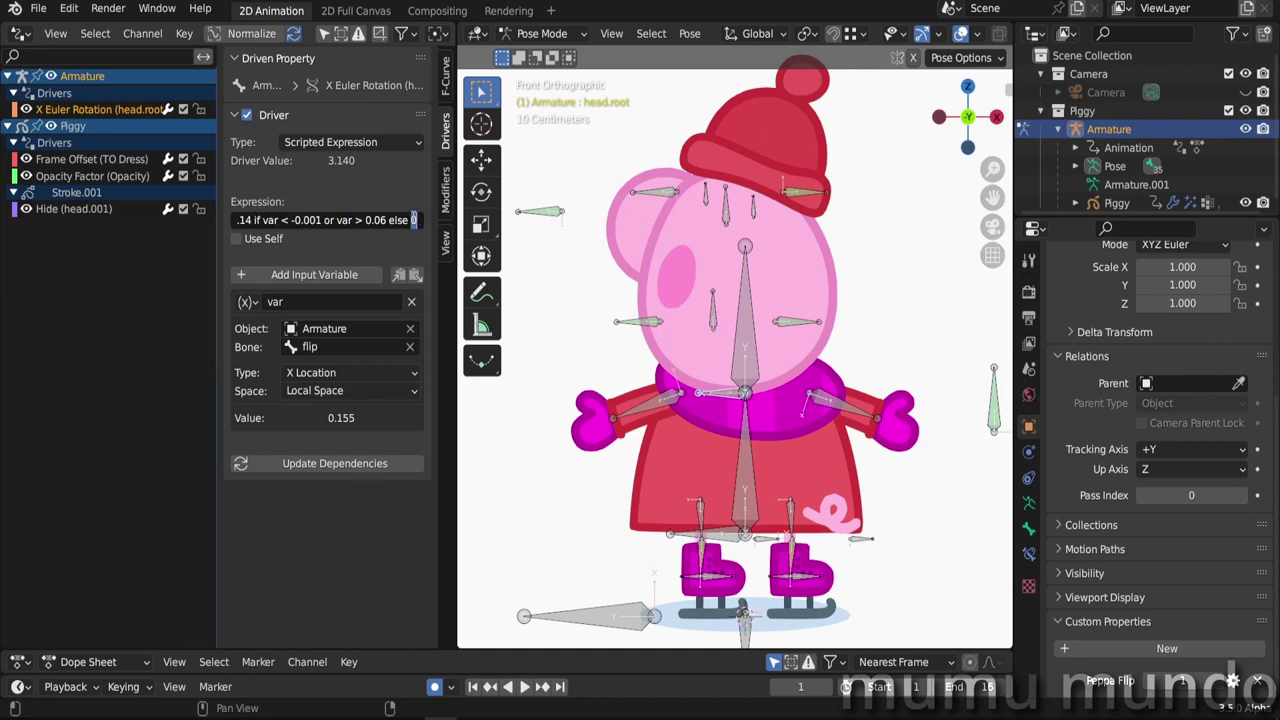
pyautogui.moveTo(303, 220); pyautogui.dragTo(217, 222)
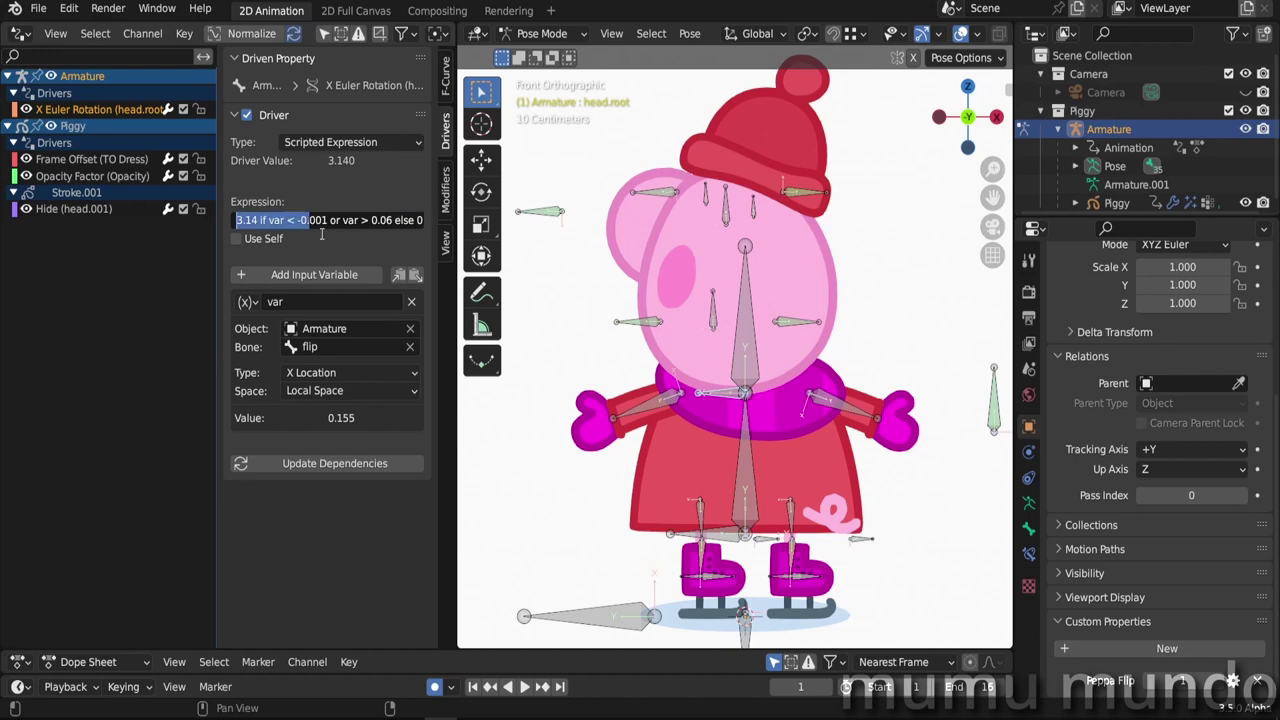
# - Change the head.root rotation driver expression to "3.14 if var < 2 or var > 5 else 0"
pyautogui.click(300, 220)
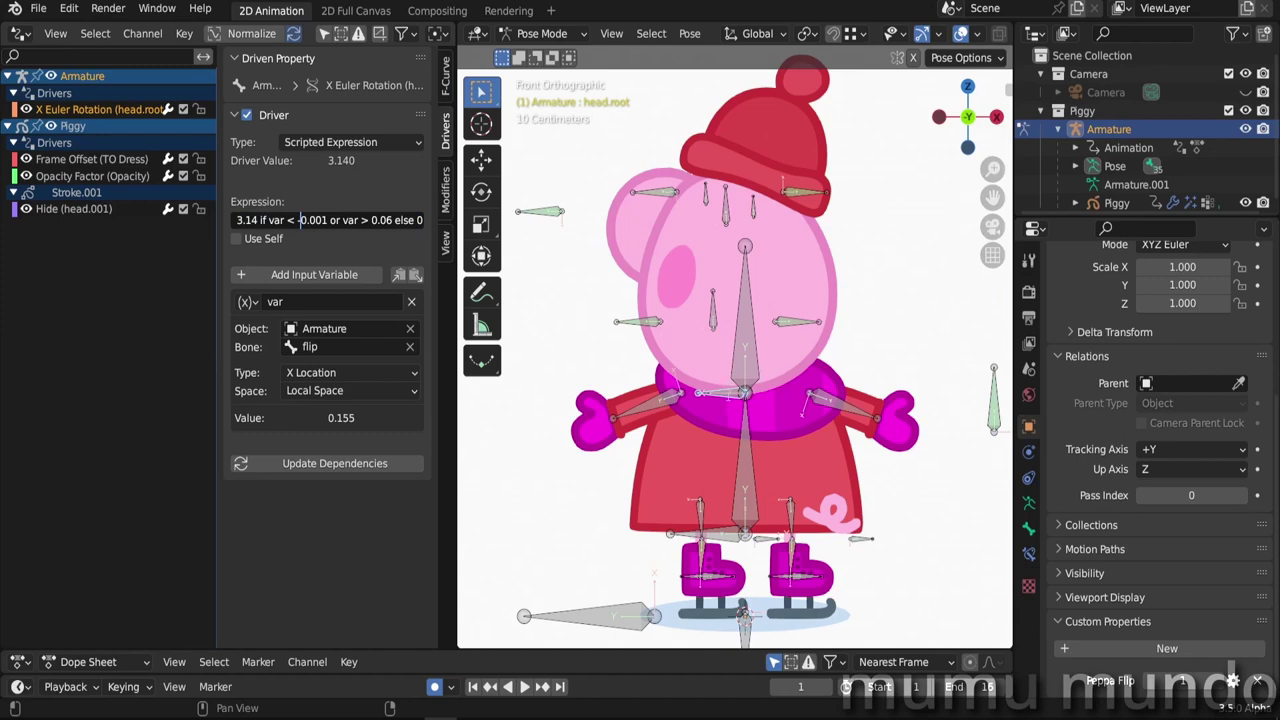
pyautogui.moveTo(298, 220); pyautogui.dragTo(368, 220)
pyautogui.write('2')
pyautogui.hotkey('ctrl', 'a')
pyautogui.write('5')
pyautogui.press('Return')
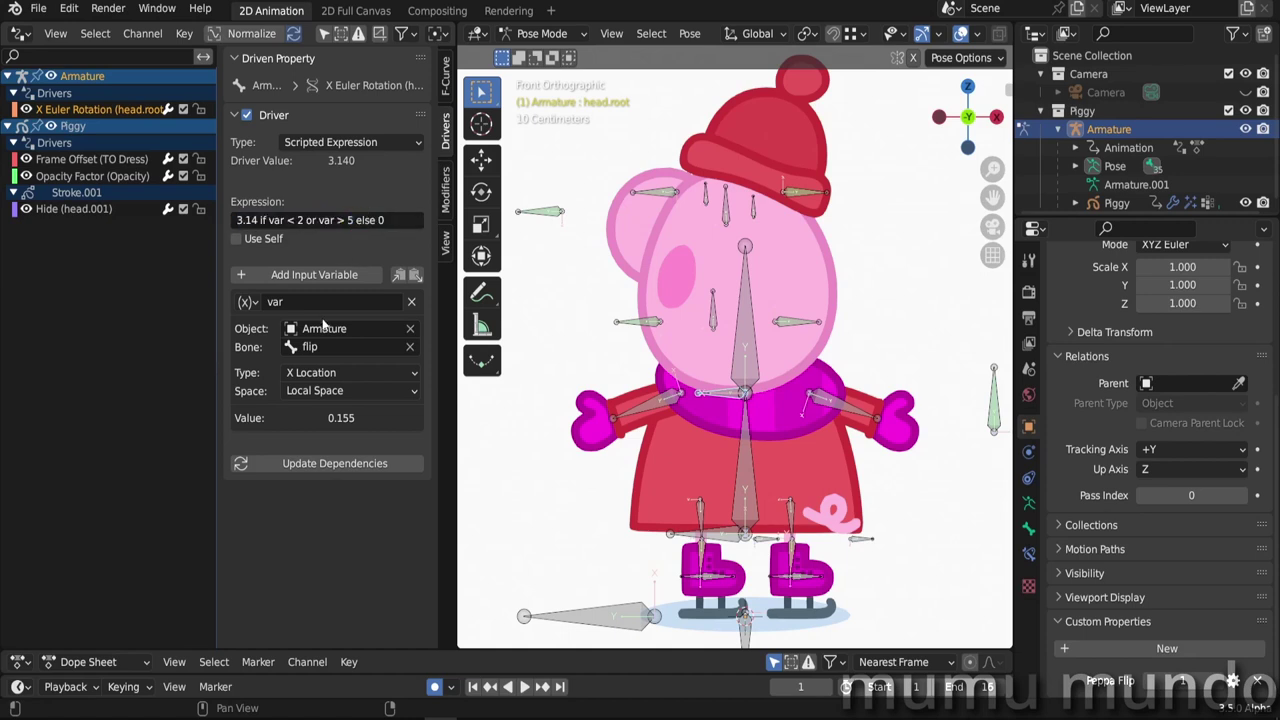
# - Make the driver variable a Single Property of the Armature and paste in the copied data path ["Peppa Flip"]
pyautogui.click(255, 305)
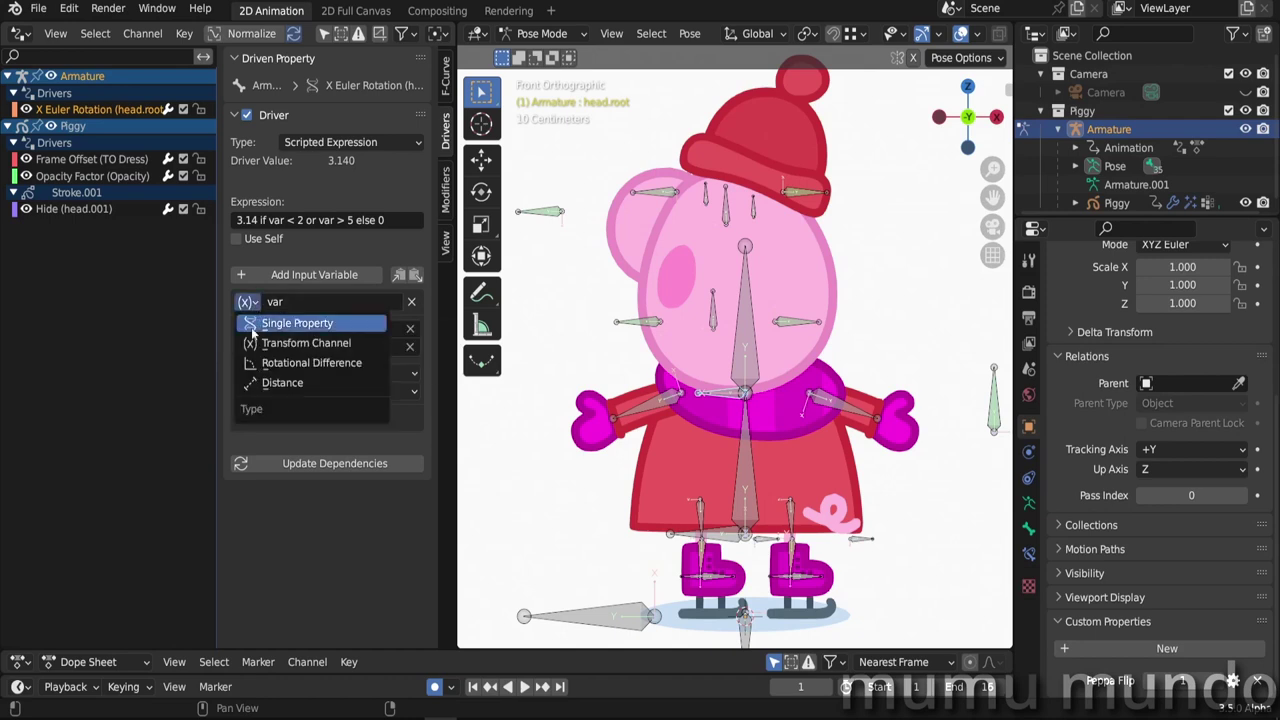
pyautogui.click(316, 325)
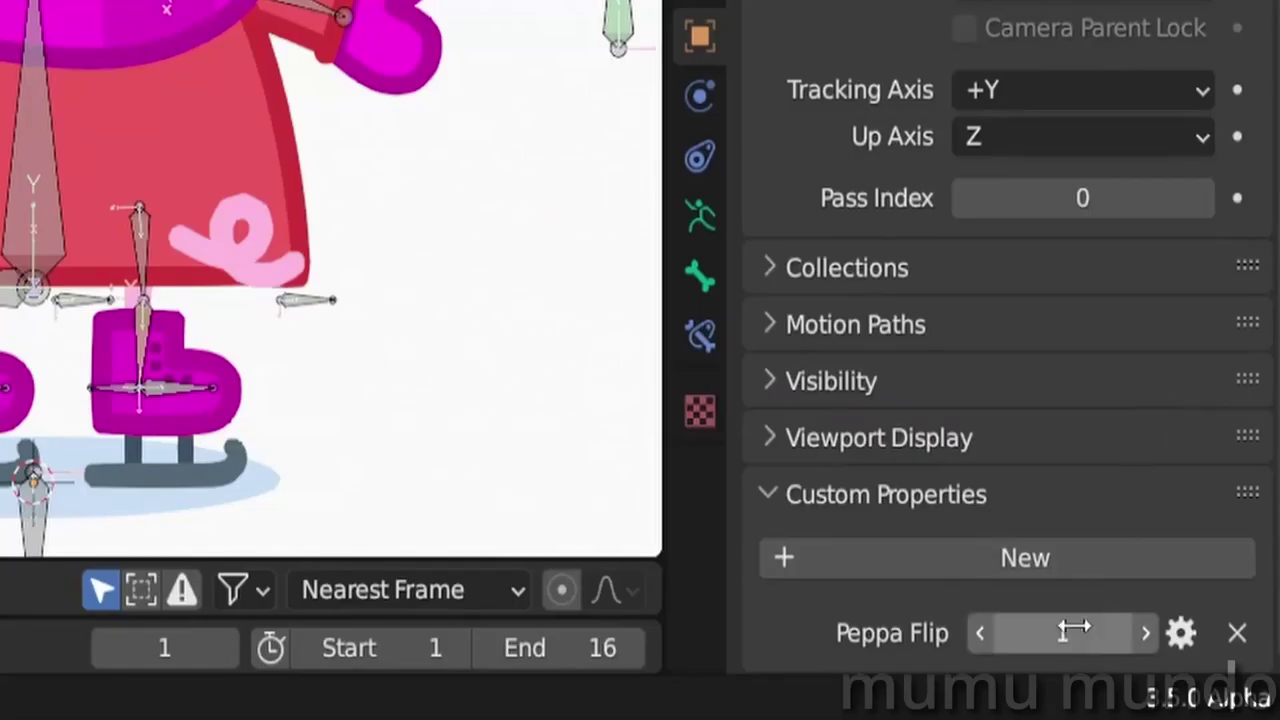
pyautogui.rightClick(1073, 630)
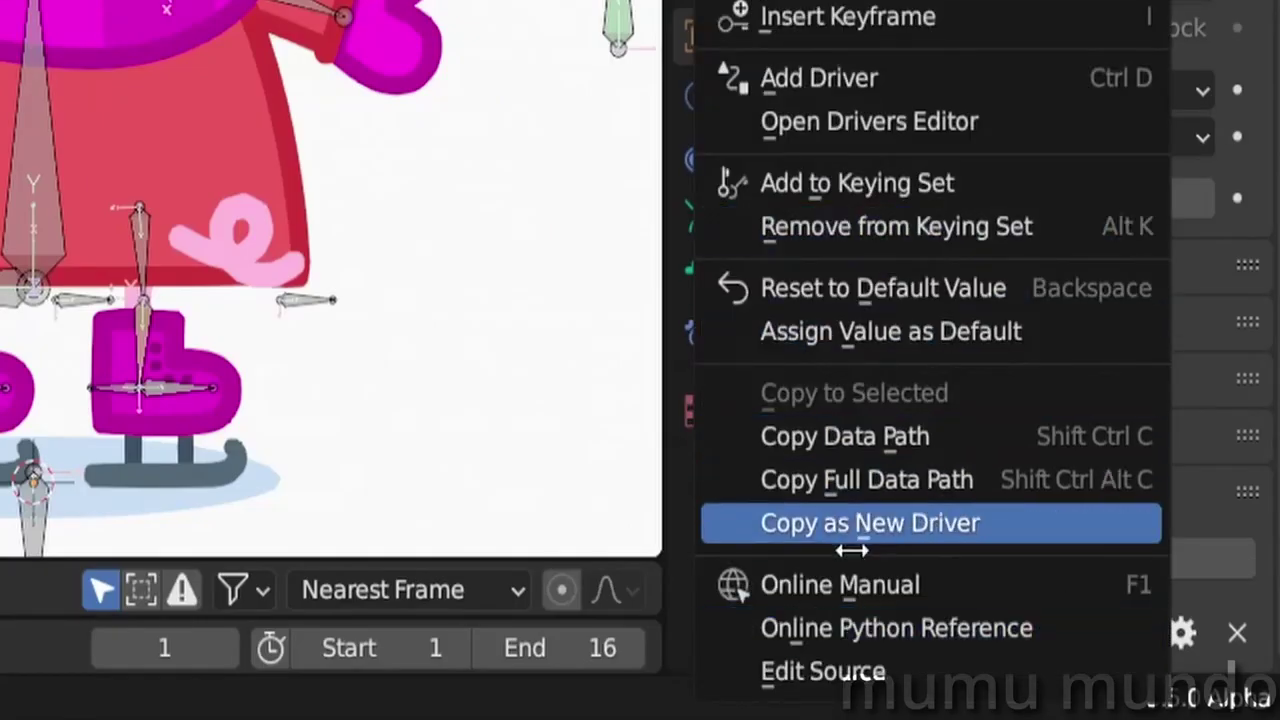
pyautogui.click(963, 450)
pyautogui.click(353, 371)
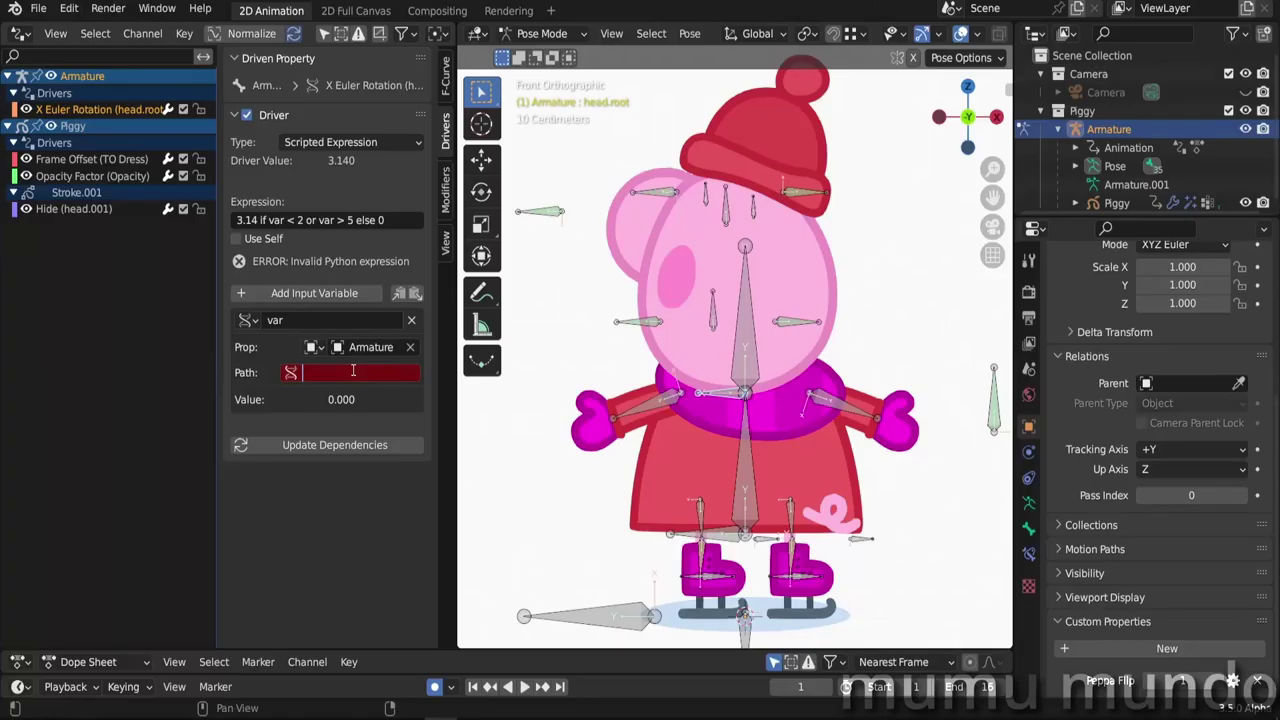
pyautogui.hotkey('ctrl', 'v')
pyautogui.press('Return')
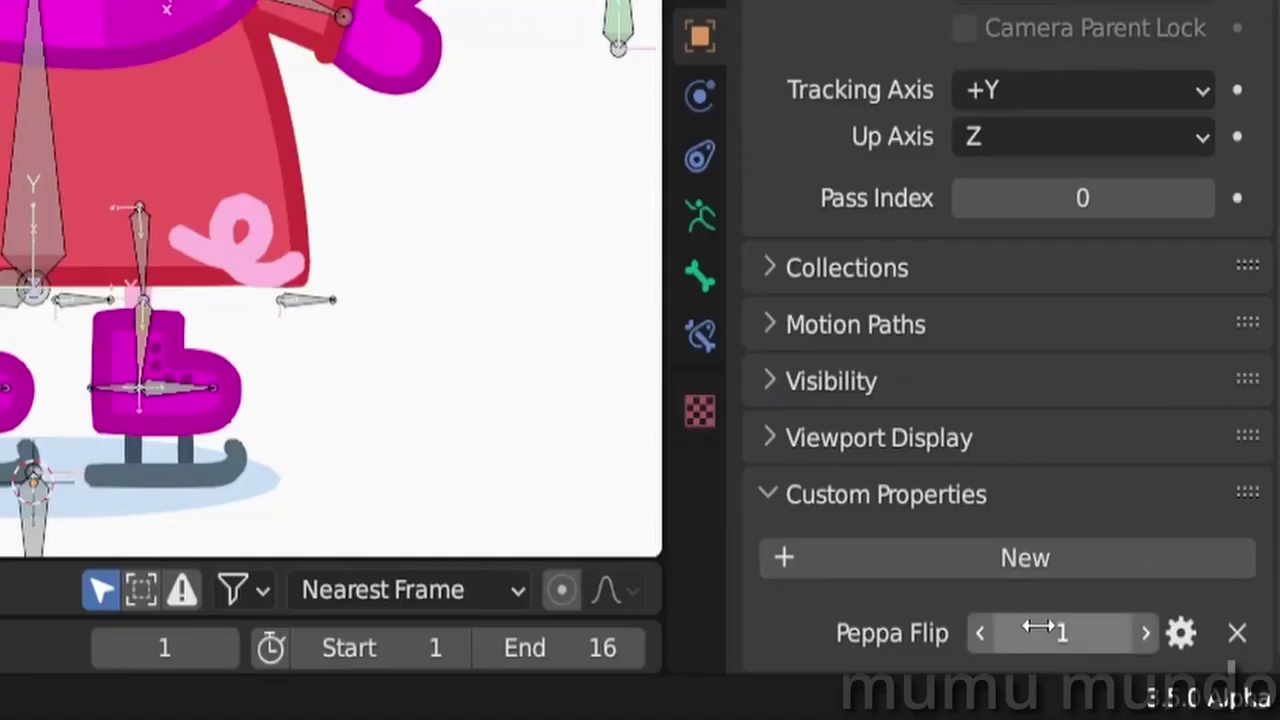
# - Test the head rotation driver by setting Peppa Flip to 2 and back to 1
pyautogui.moveTo(1174, 672); pyautogui.dragTo(1182, 672)
pyautogui.moveTo(1062, 633)
pyautogui.mouseDown()
pyautogui.moveTo(1090, 633)
pyautogui.moveTo(1070, 633)
pyautogui.mouseUp()
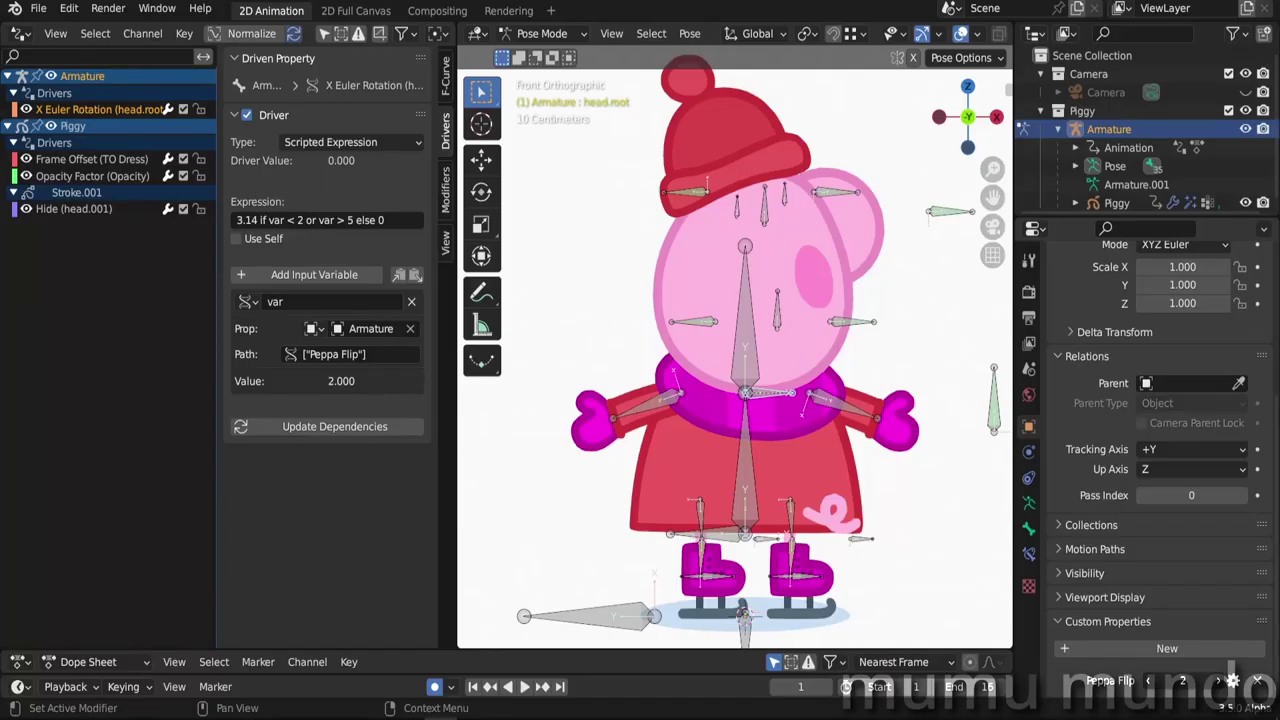
pyautogui.moveTo(1182, 680); pyautogui.dragTo(1178, 680)
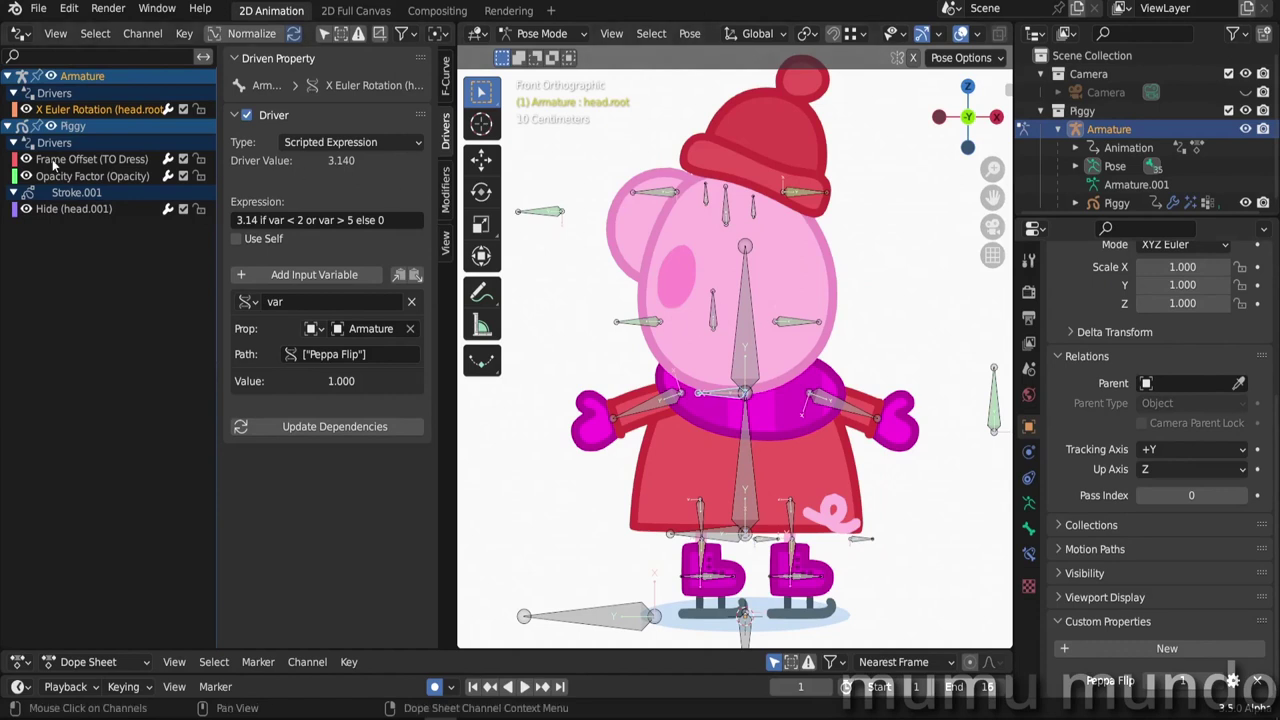
# - Show the Frame Offset (TO Dress) driver and inspect the Piggy object's dress layer keyframes in the enlarged Dope Sheet
pyautogui.click(100, 159)
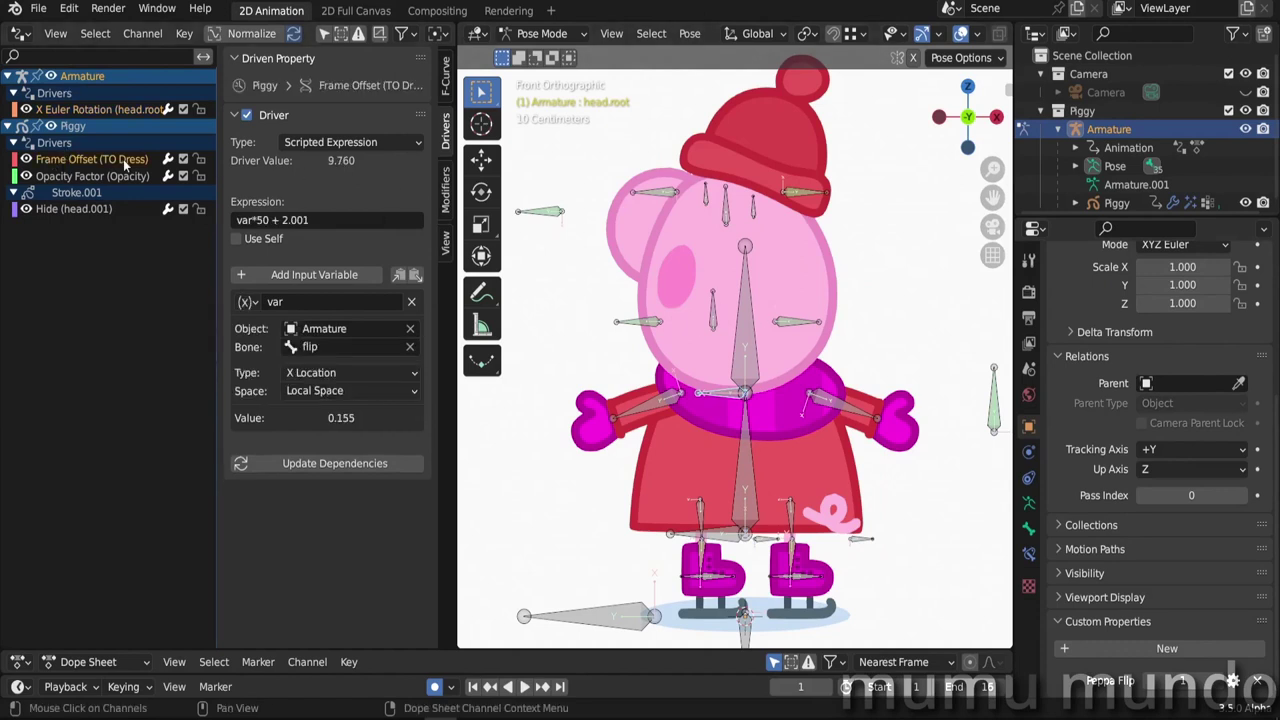
pyautogui.click(808, 460)
pyautogui.moveTo(498, 650); pyautogui.dragTo(505, 354)
pyautogui.scroll(-5, 518, 532)
pyautogui.click(89, 477)
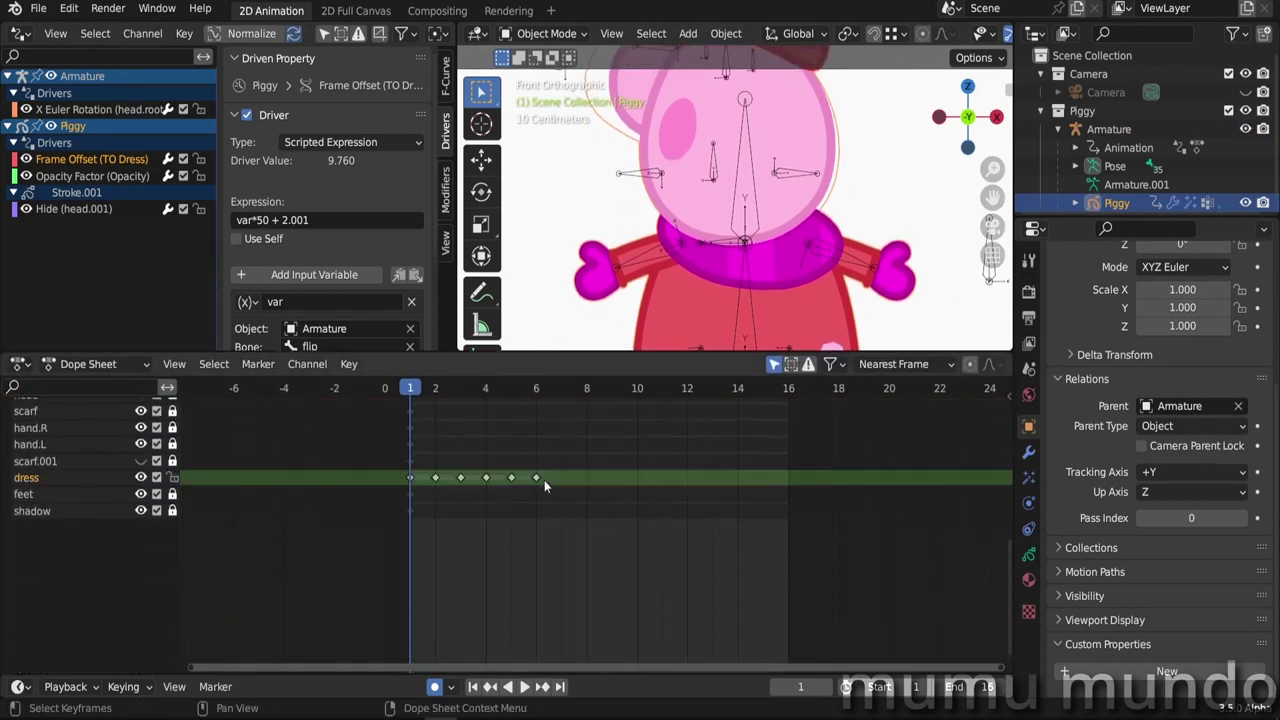
# - Preview the dress frames with the TO Dress modifier hidden, restore it, and return to the Armature's Peppa Flip property
pyautogui.click(1029, 452)
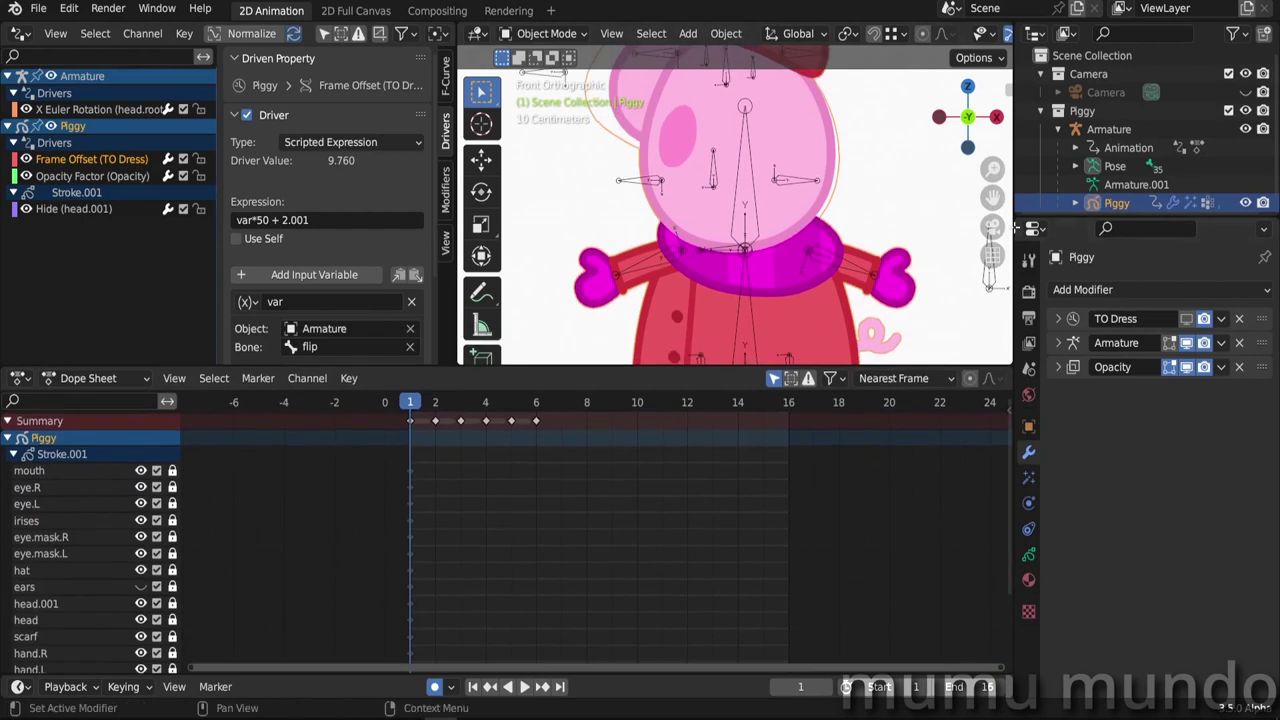
pyautogui.click(1187, 319)
pyautogui.moveTo(420, 410); pyautogui.dragTo(463, 405)
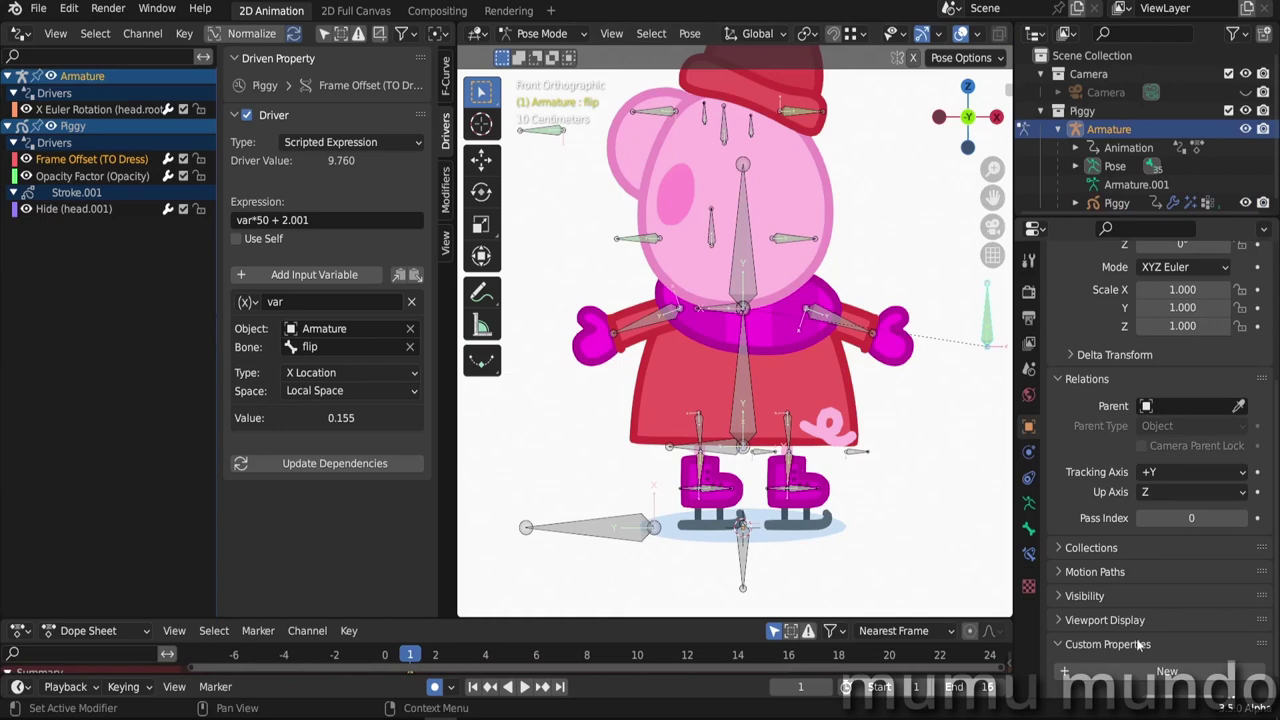
pyautogui.scroll(-1, 1083, 497)
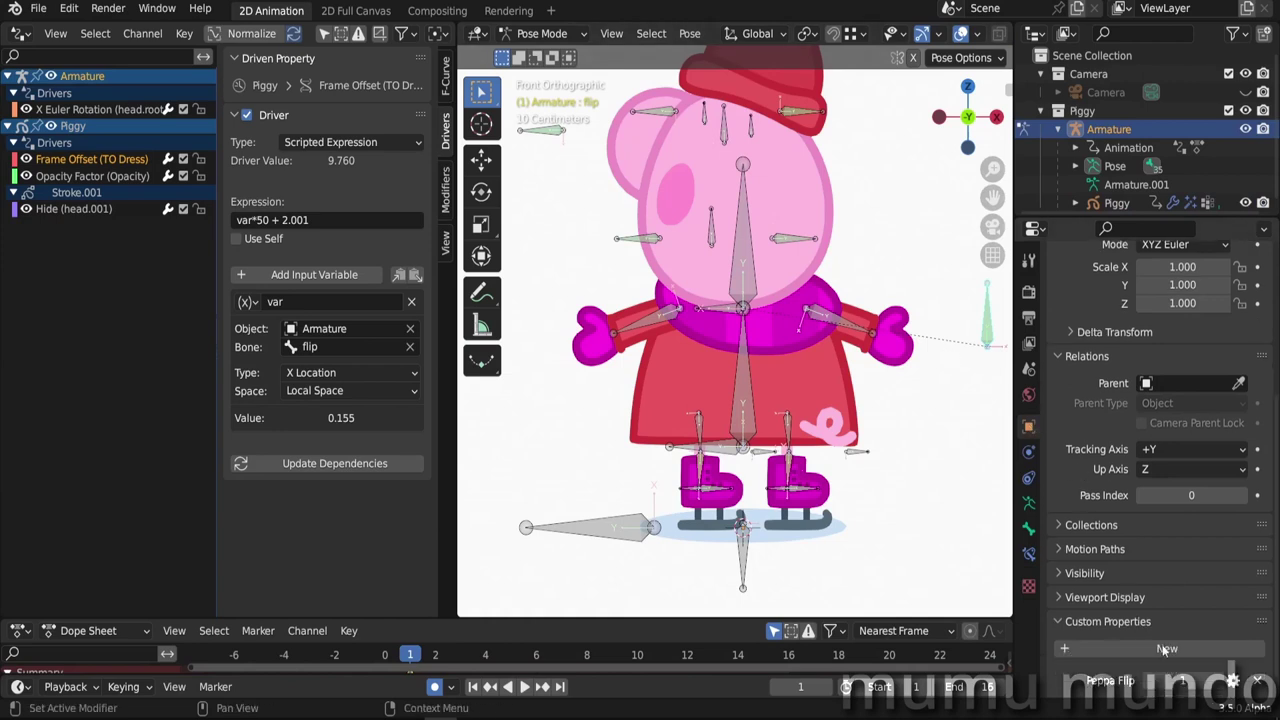
# - Reduce the Frame Offset (TO Dress) driver's expression to just var
pyautogui.click(255, 222)
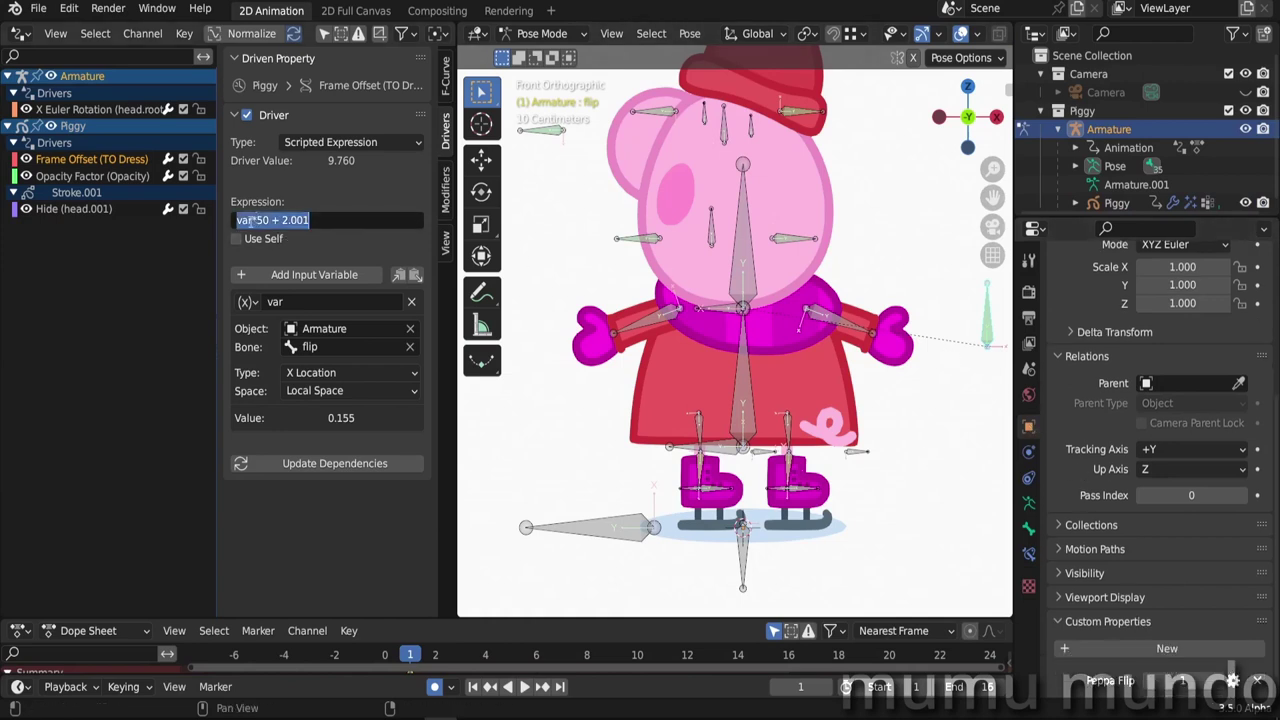
pyautogui.moveTo(252, 220); pyautogui.dragTo(325, 219)
pyautogui.press('BackSpace')
pyautogui.press('Return')
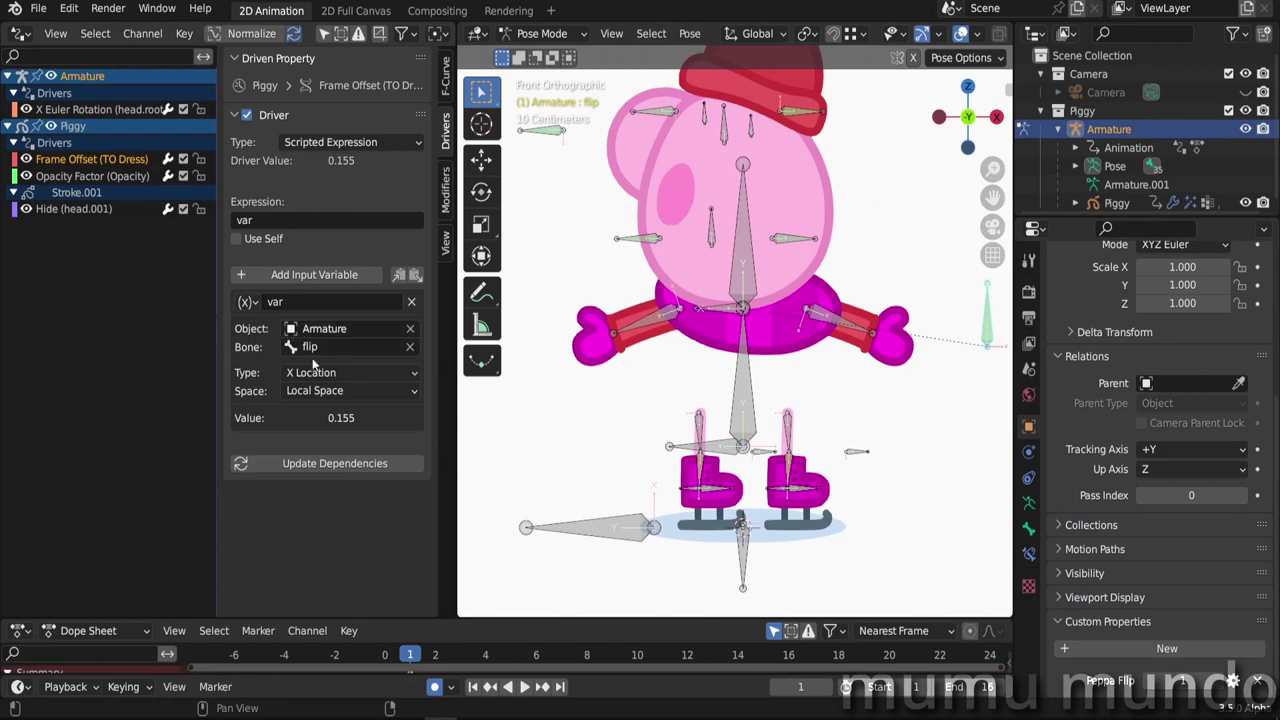
# - Make the dress driver's variable a Single Property of the Armature with path ["Peppa Flip"] and test the property
pyautogui.click(256, 306)
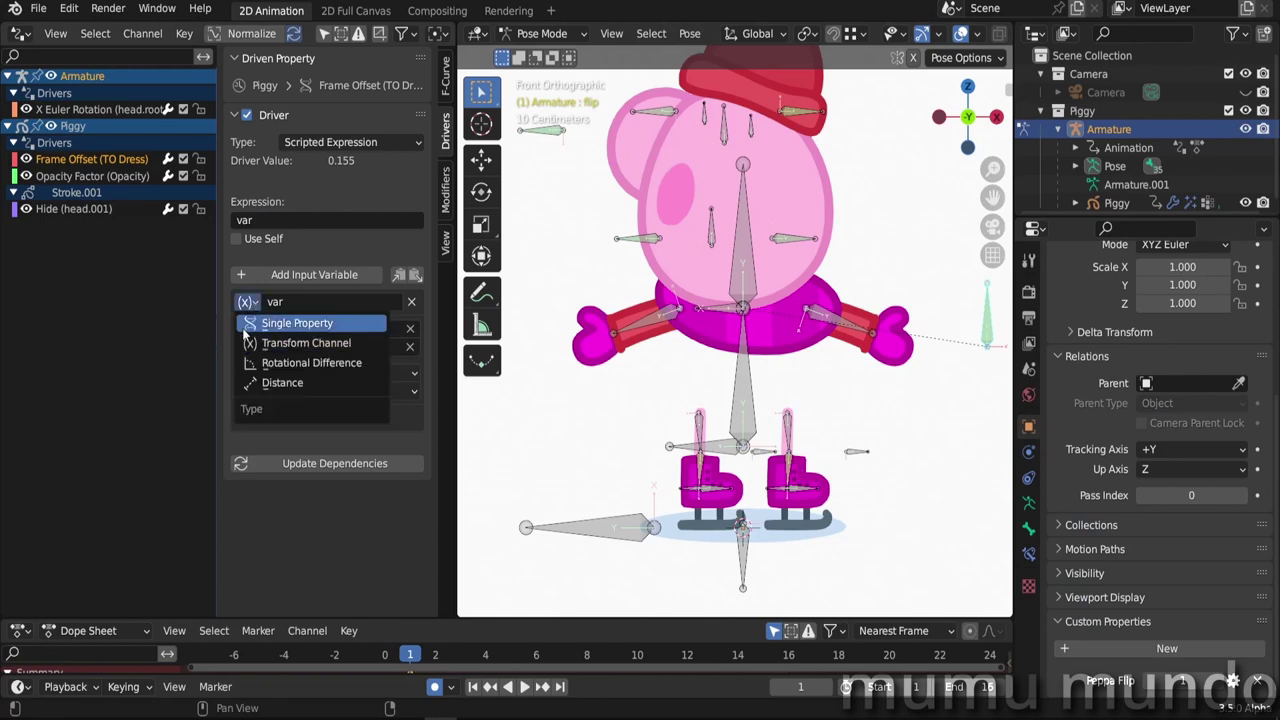
pyautogui.click(255, 323)
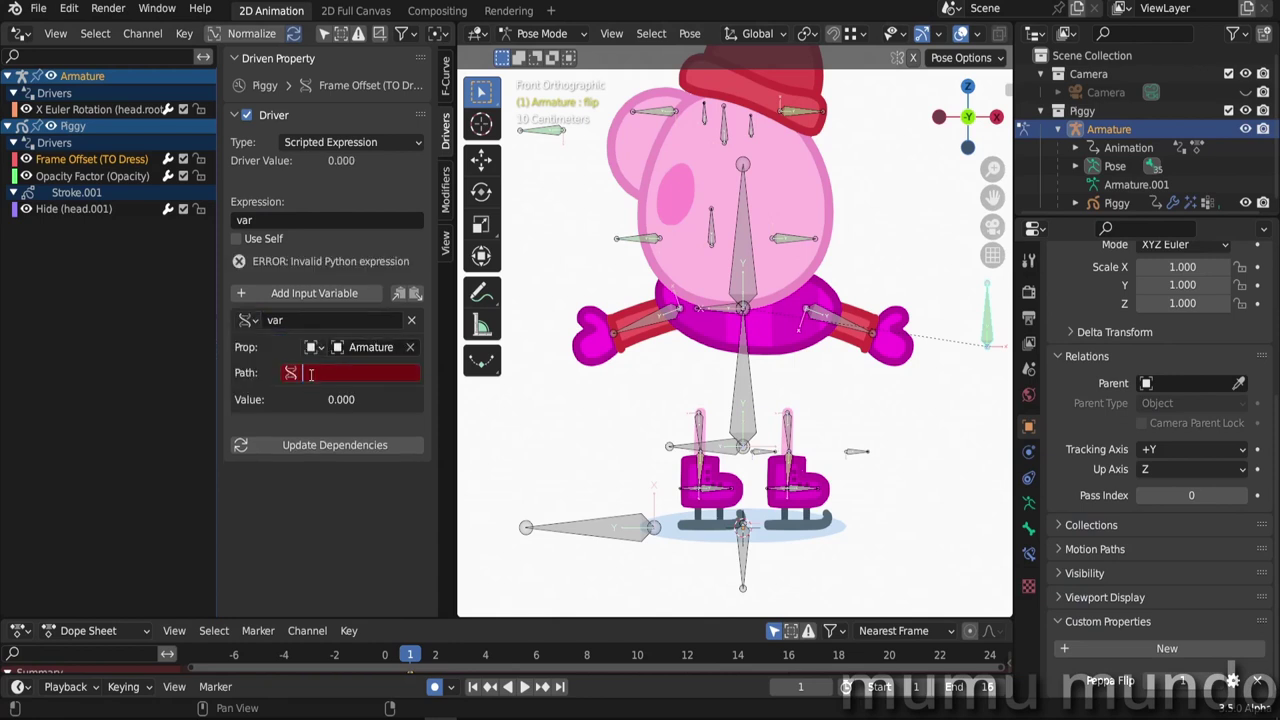
pyautogui.write('["Peppa Flip"]')
pyautogui.press('Return')
pyautogui.moveTo(1182, 681)
pyautogui.mouseDown()
pyautogui.moveTo(1205, 681)
pyautogui.moveTo(1175, 681)
pyautogui.mouseUp()
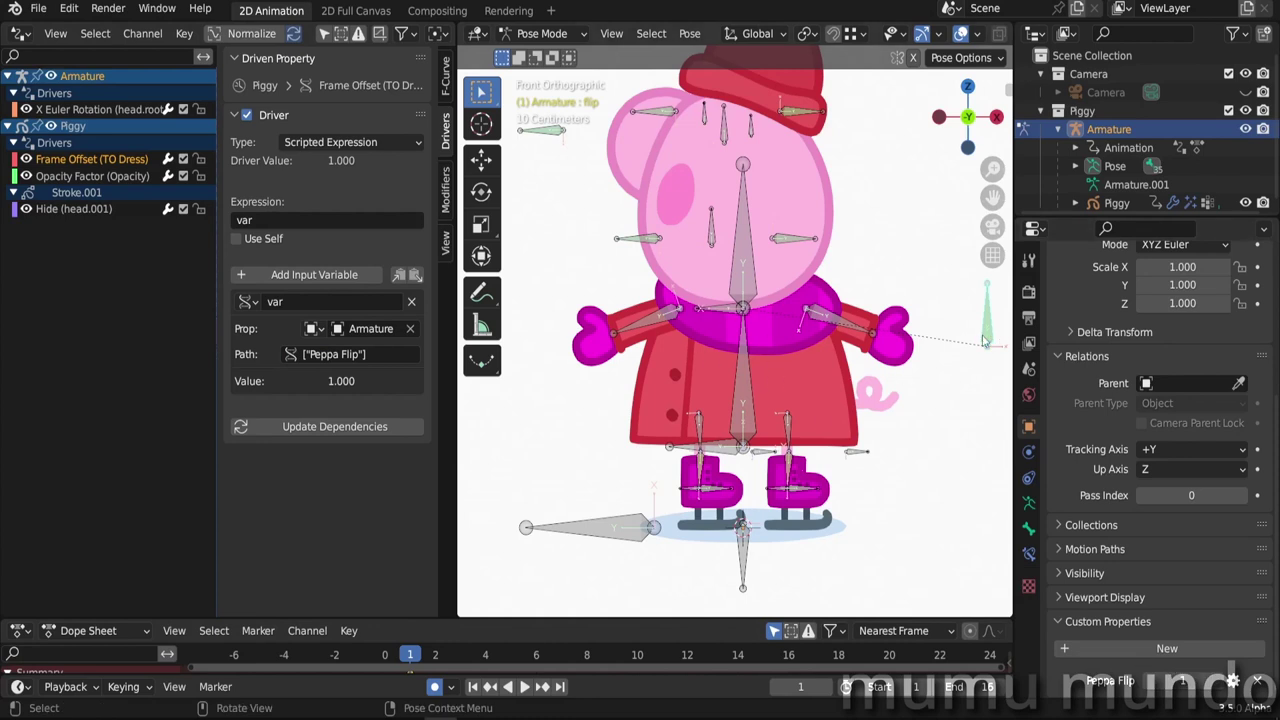
# - Check the flip bone's transform values, show the Opacity Factor driver, and move the flip bone to about -0.016 in local X
pyautogui.press('n')
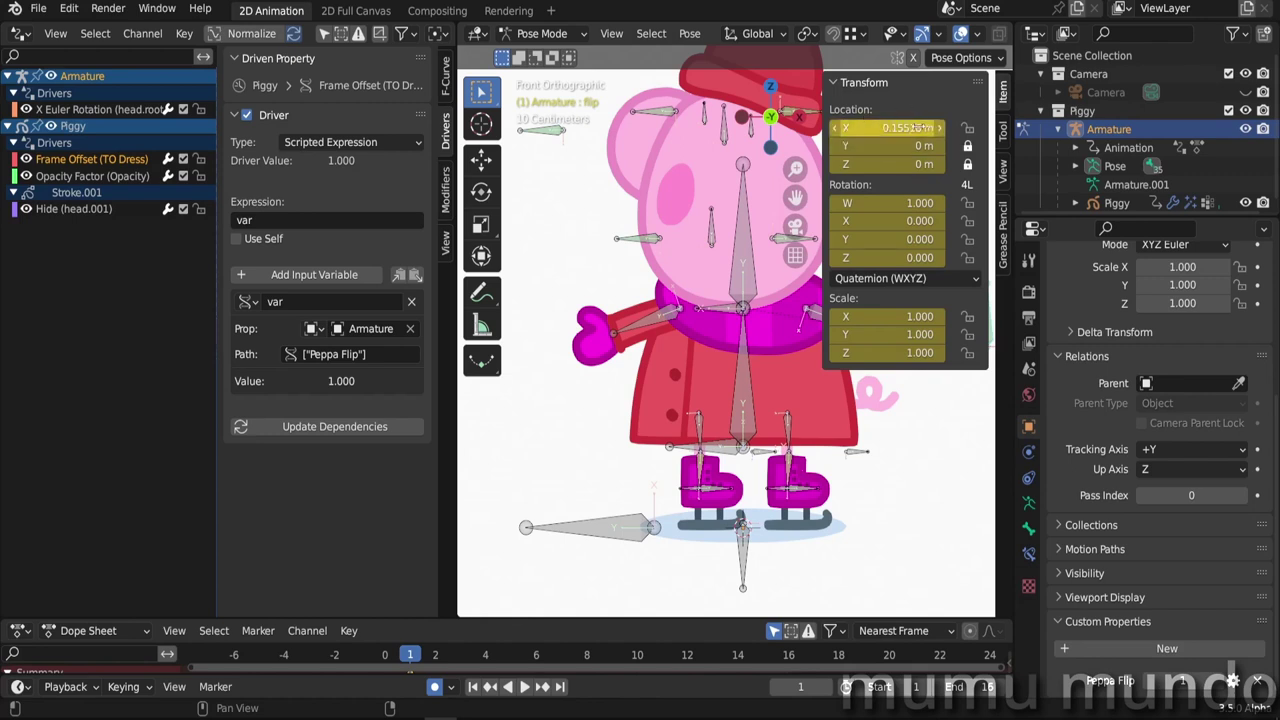
pyautogui.press('n')
pyautogui.click(92, 176)
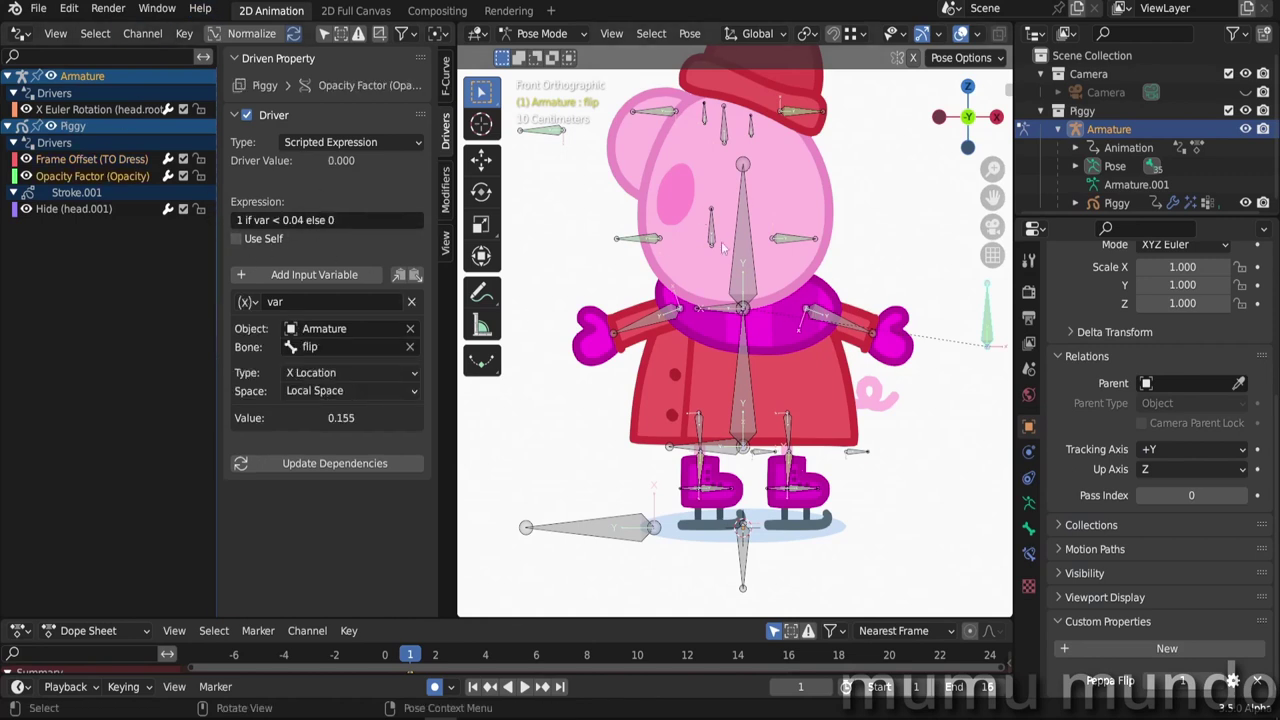
pyautogui.moveTo(967, 357); pyautogui.dragTo(914, 357)
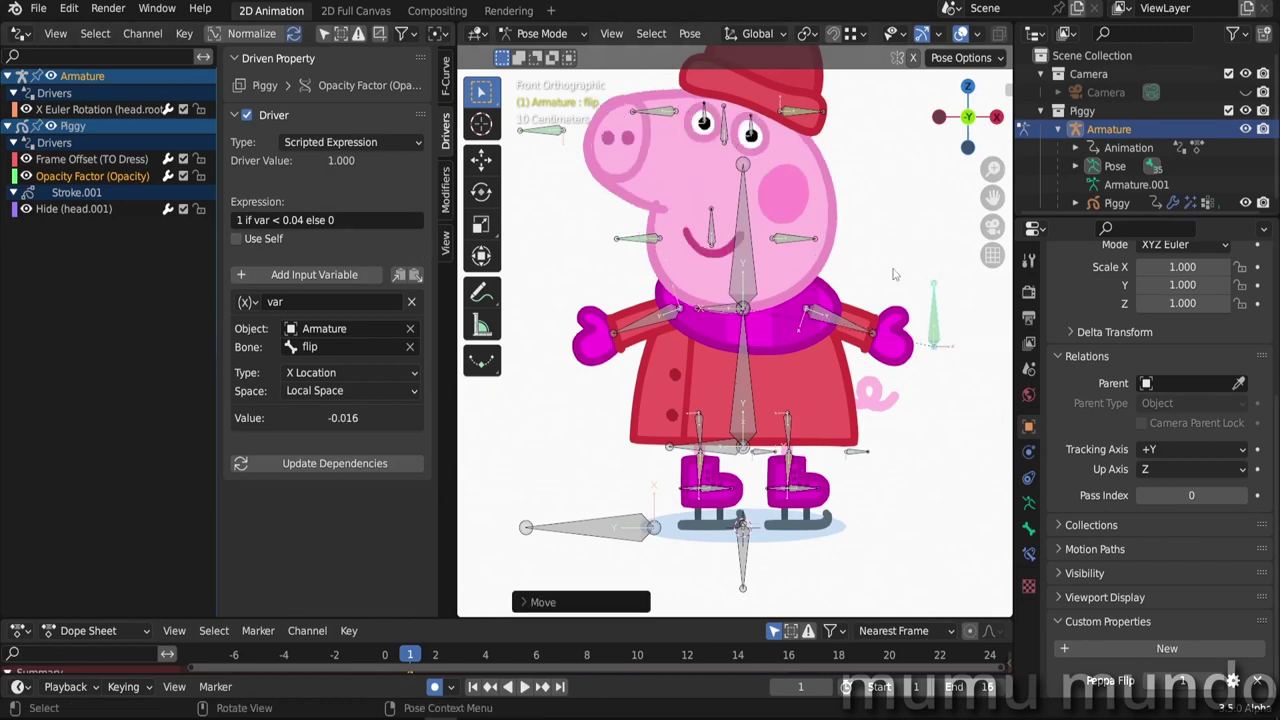
# - Change the Opacity Factor driver's expression to 1 if var < 4 else 0
pyautogui.click(287, 220)
pyautogui.doubleClick(287, 220)
pyautogui.press('Delete')
pyautogui.press('Delete')
pyautogui.press('Delete')
# - Make the Opacity Factor driver's variable a Single Property of the Armature with path ["Peppa Flip"]
pyautogui.click(245, 301)
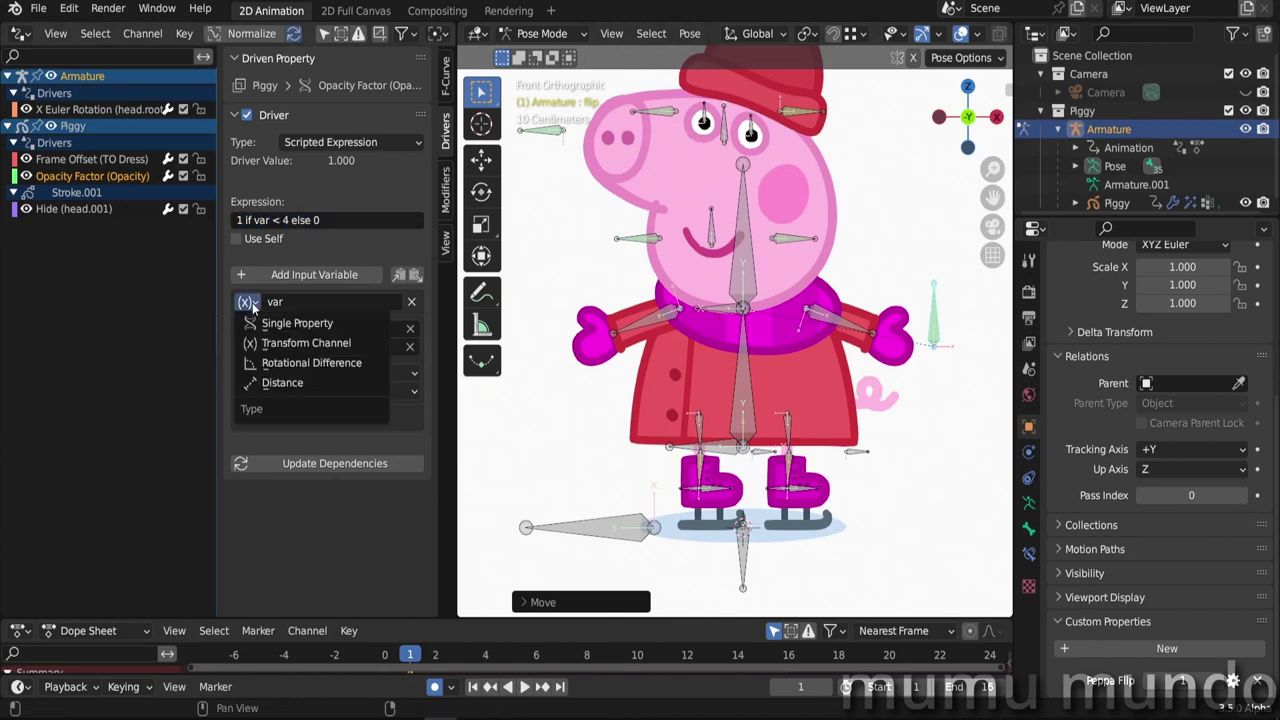
pyautogui.click(276, 330)
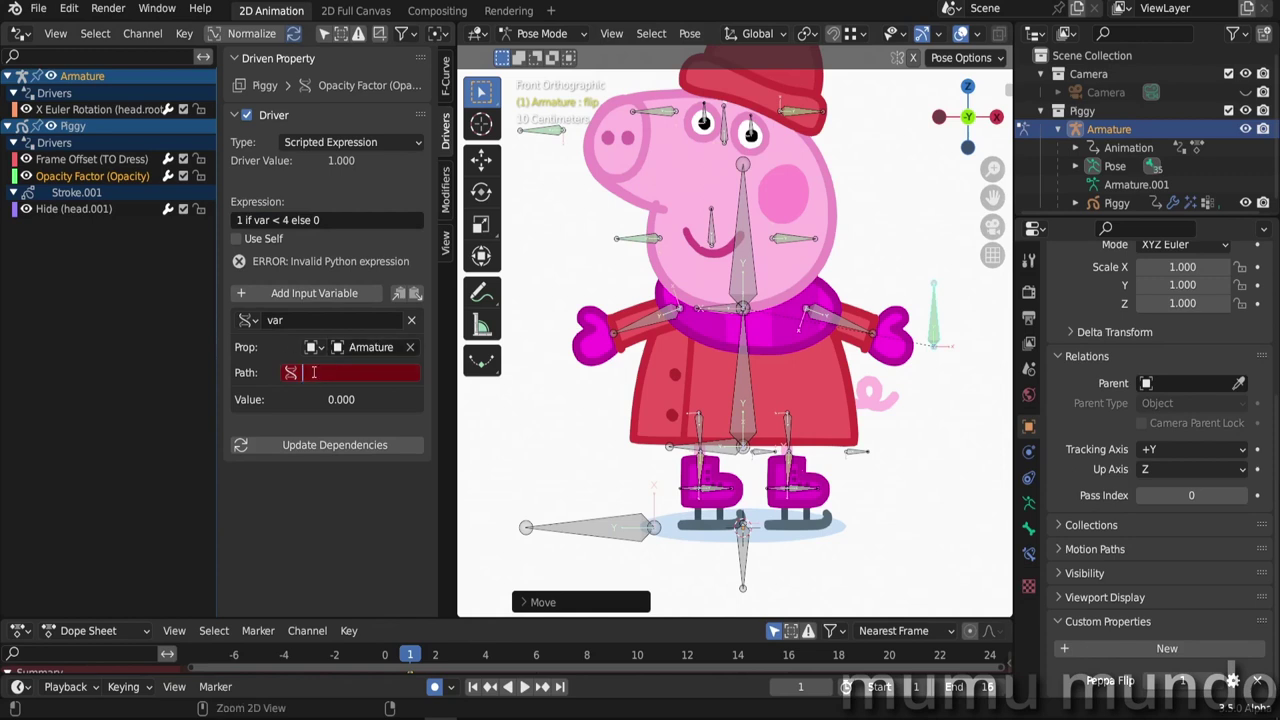
pyautogui.write('["Peppa Flip"]')
pyautogui.press('Return')
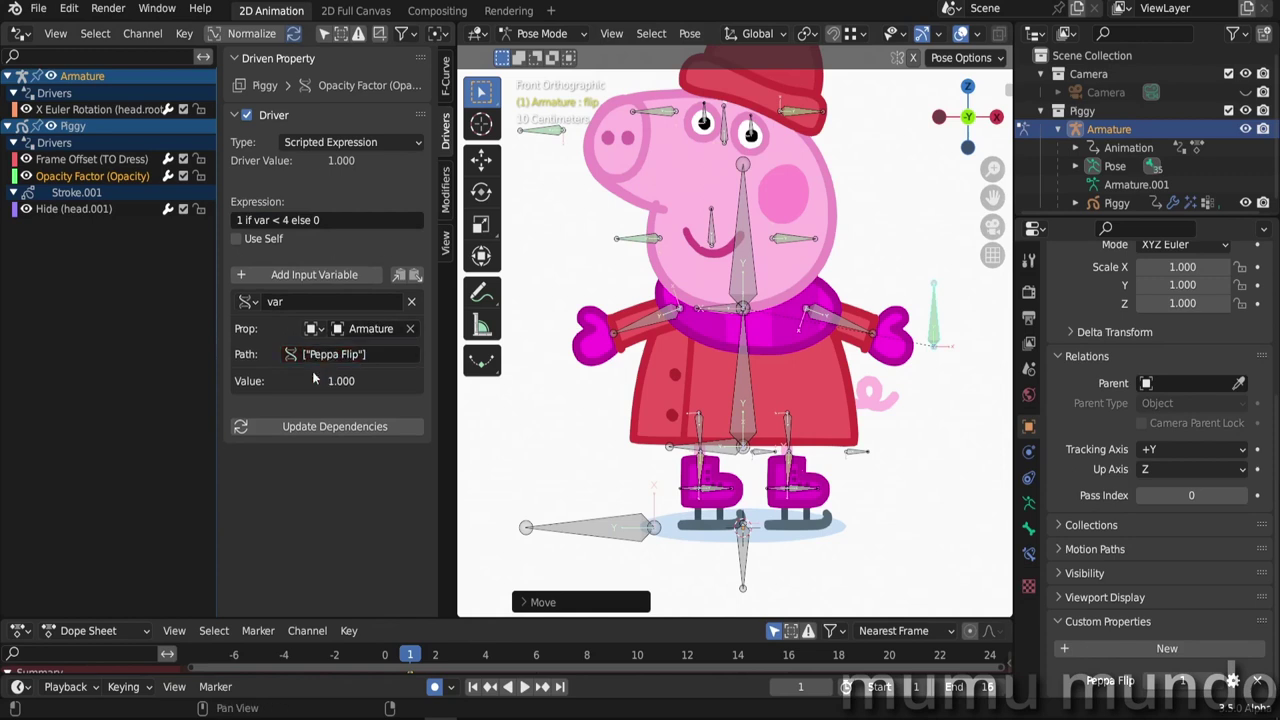
# - Change the Hide (head.001) driver's expression to 1 if var < 4 else 0
pyautogui.click(108, 211)
pyautogui.doubleClick(292, 220)
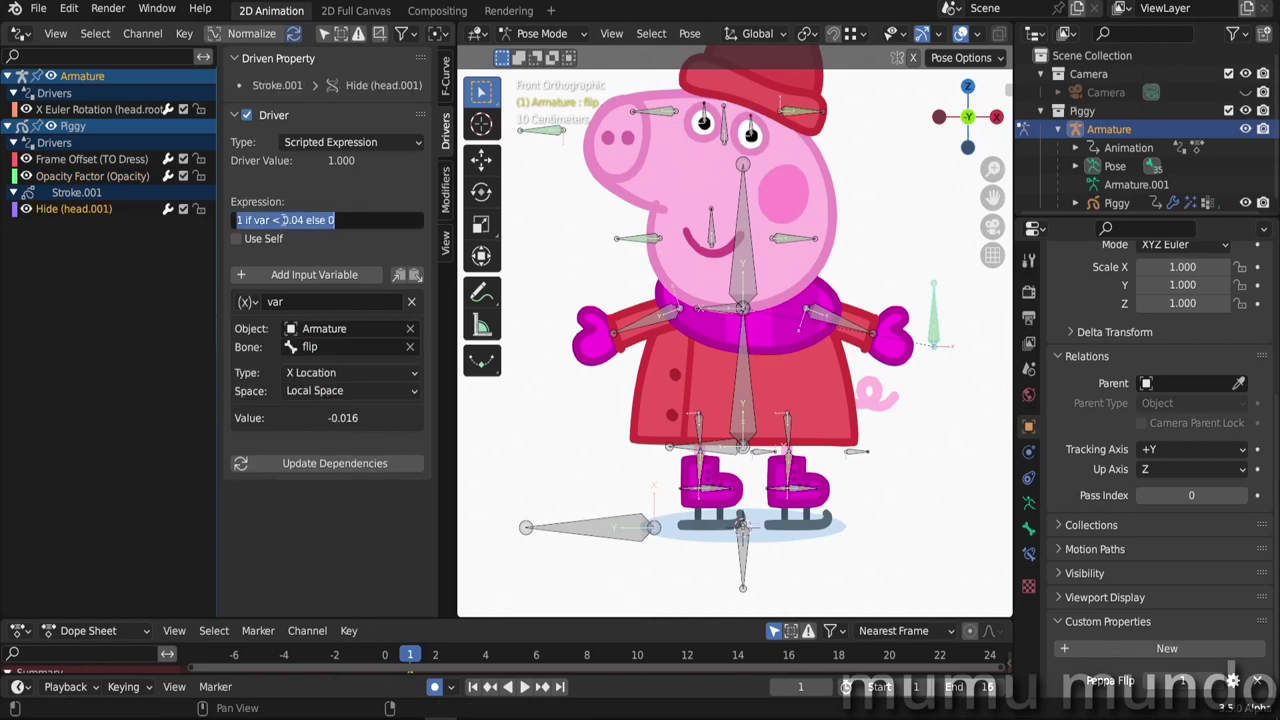
pyautogui.doubleClick(292, 220)
pyautogui.write('4')
# - Make the Hide (head.001) driver's variable a Single Property with path ["Peppa Flip"] and test the property
pyautogui.click(247, 301)
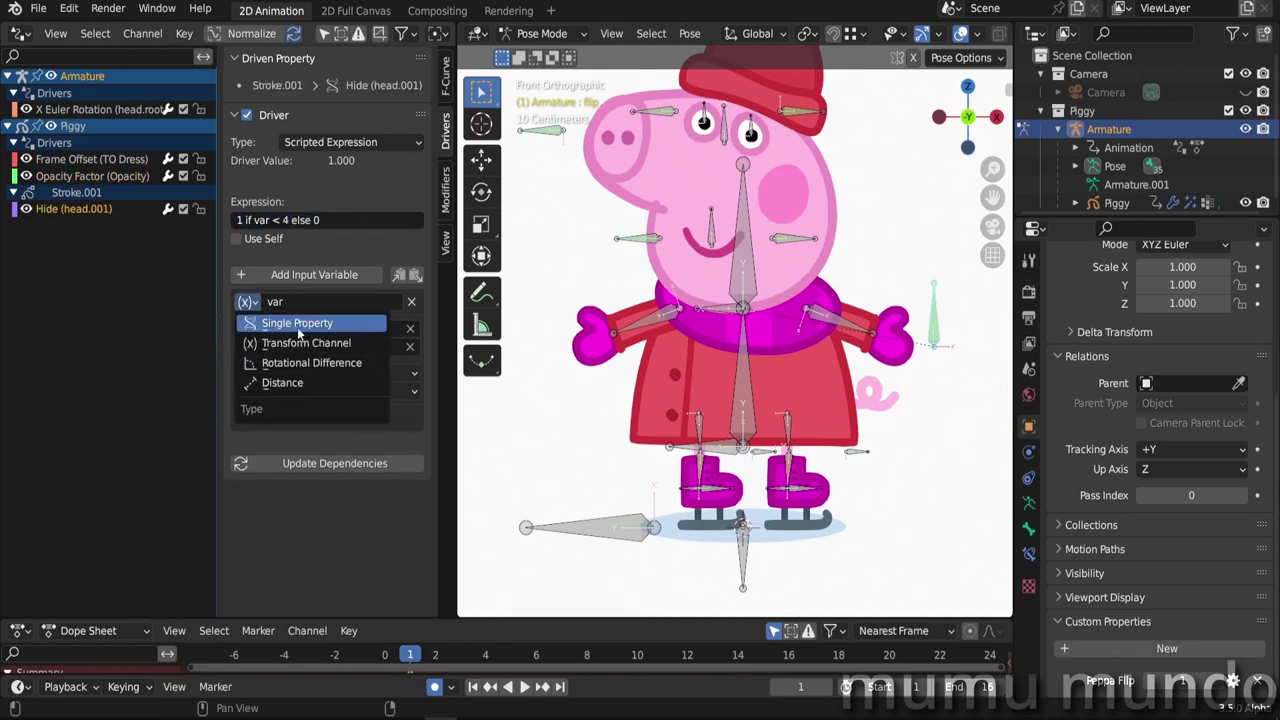
pyautogui.click(297, 324)
pyautogui.write('["Peppa Flip"]')
pyautogui.press('Return')
pyautogui.moveTo(1160, 681)
pyautogui.mouseDown()
pyautogui.moveTo(1212, 681)
pyautogui.moveTo(1180, 681)
pyautogui.mouseUp()
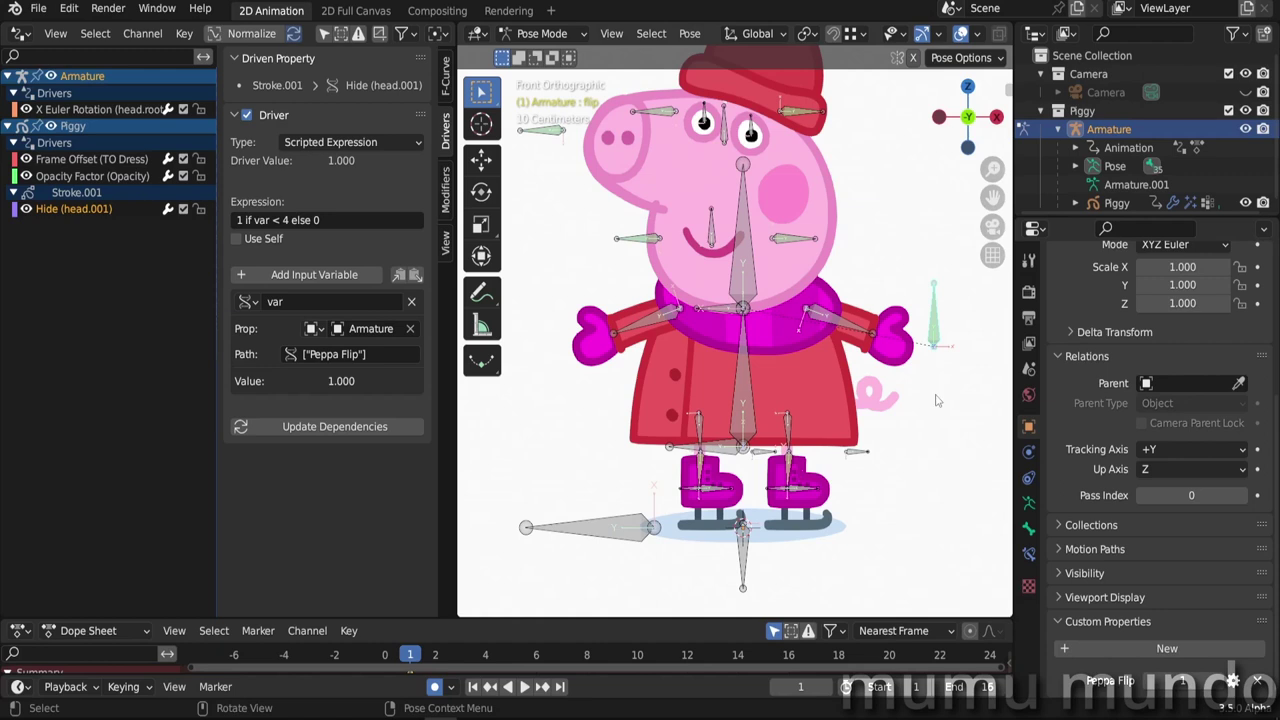
# - Try rotating an arm bone and the head bone, cancelling each rotation
pyautogui.click(840, 320)
pyautogui.press('r')
pyautogui.rightClick(870, 405)
pyautogui.click(760, 280)
pyautogui.press('r')
pyautogui.rightClick(815, 356)
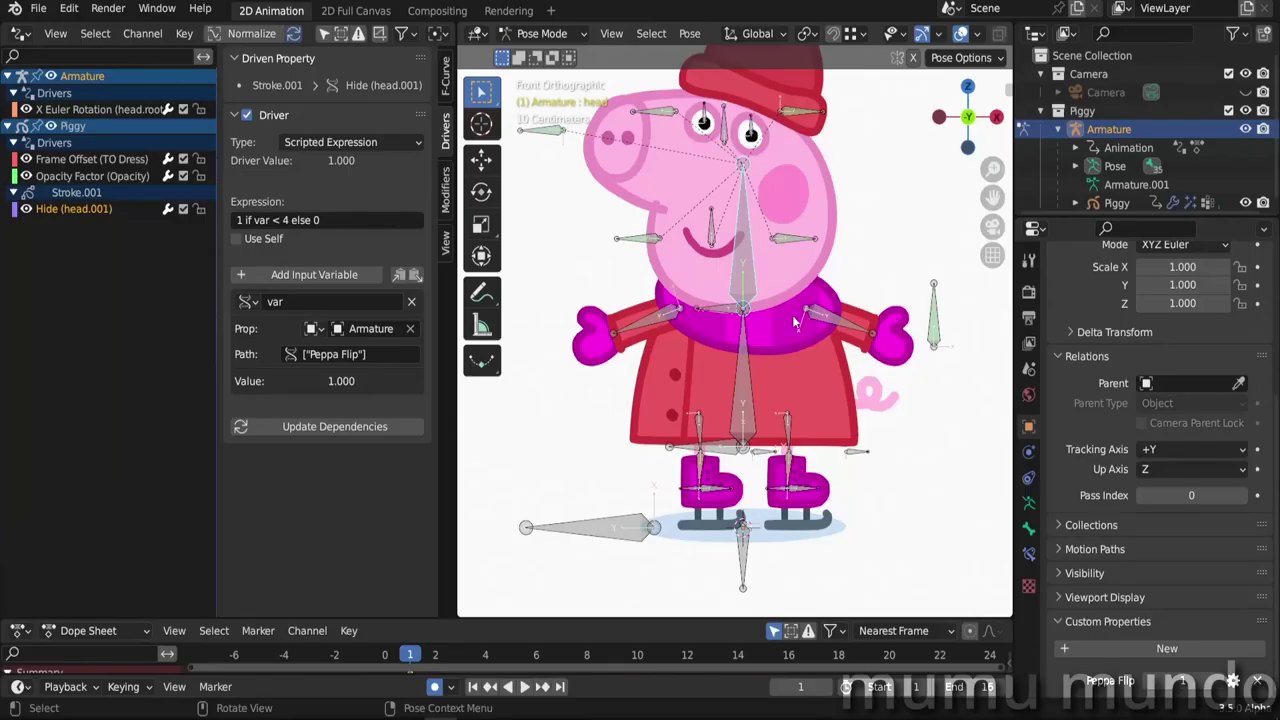
# - View the Armature's Peppa Flip property among its sidebar properties in Object Mode, and return to Pose Mode
pyautogui.hotkey('ctrl', 'Tab')
pyautogui.press('n')
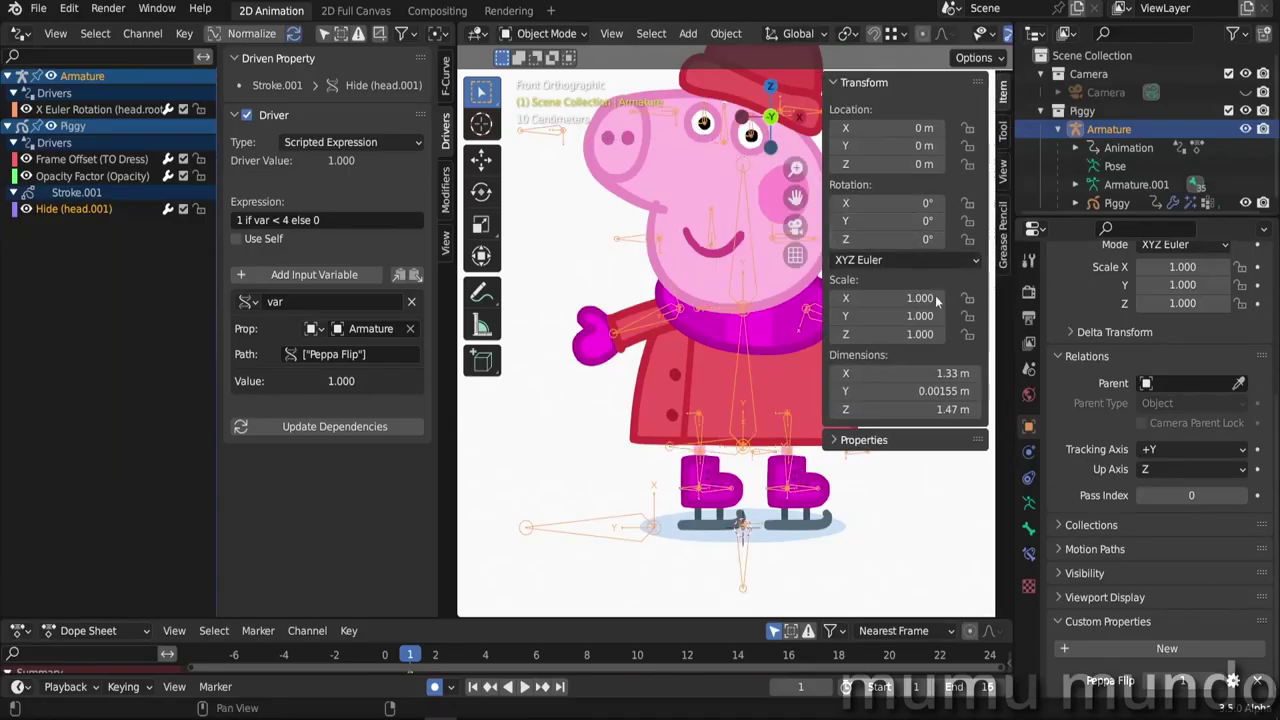
pyautogui.click(850, 437)
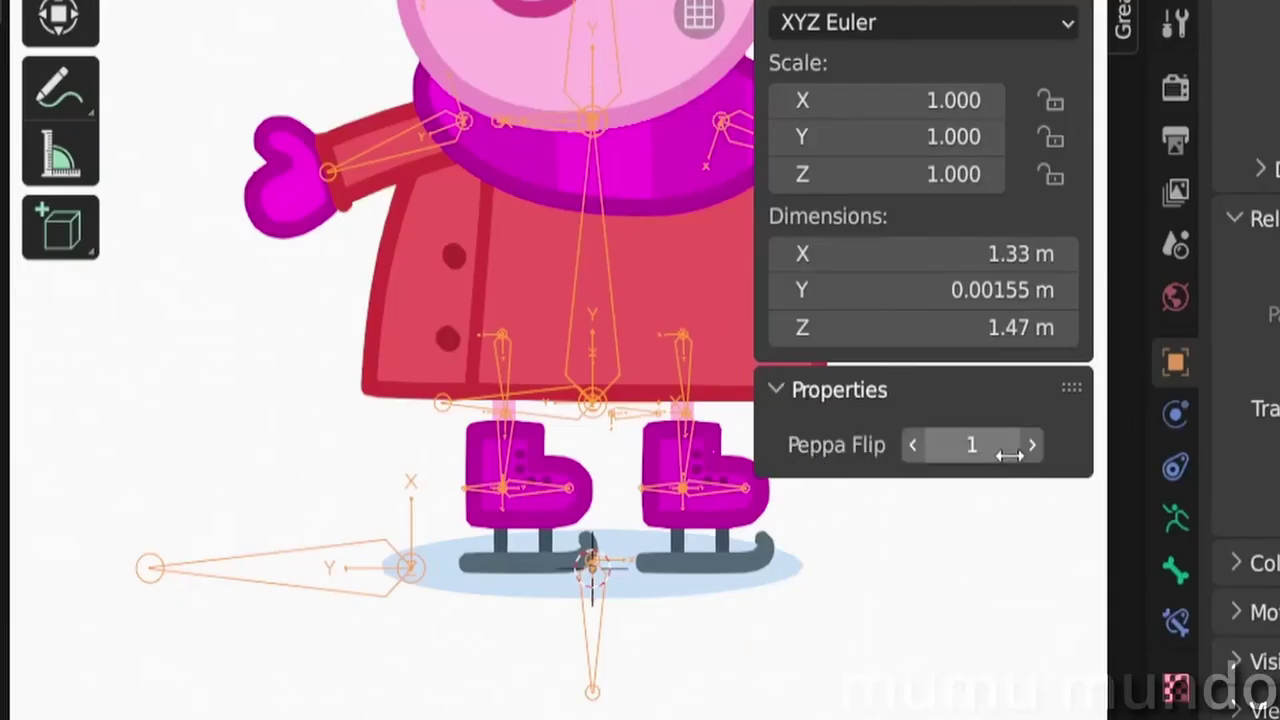
pyautogui.press('n')
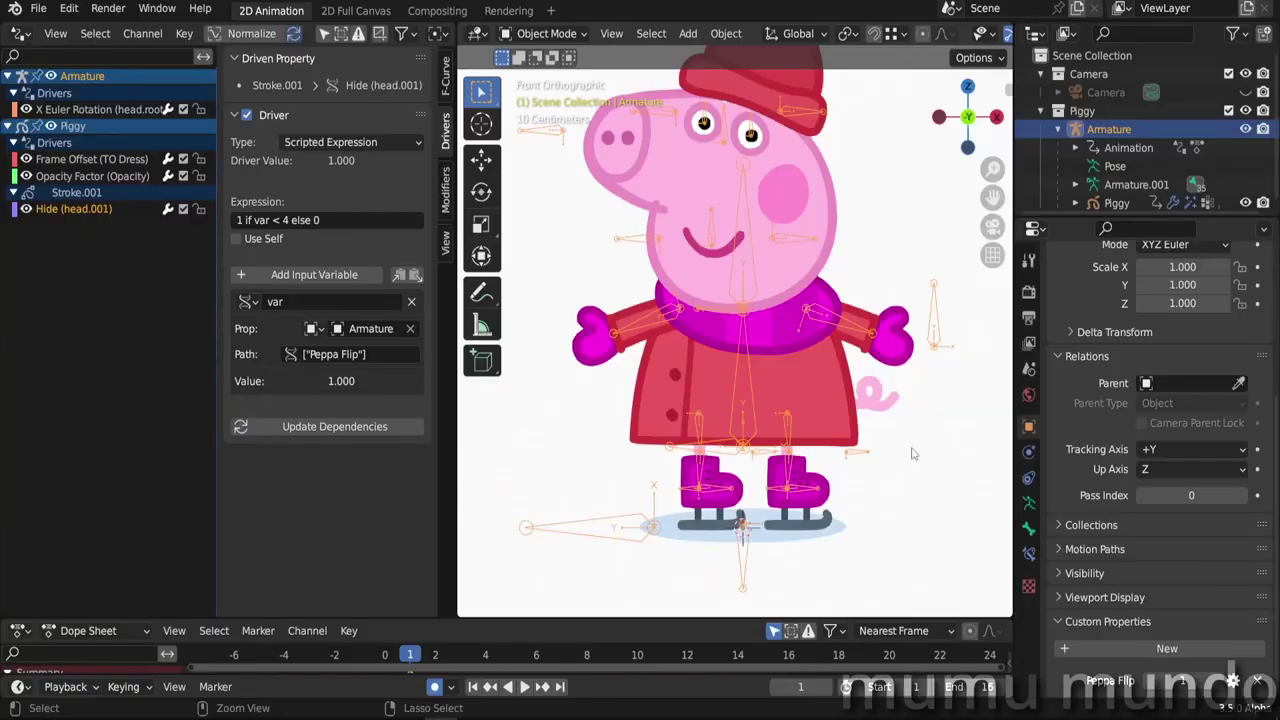
pyautogui.hotkey('ctrl', 'Tab')
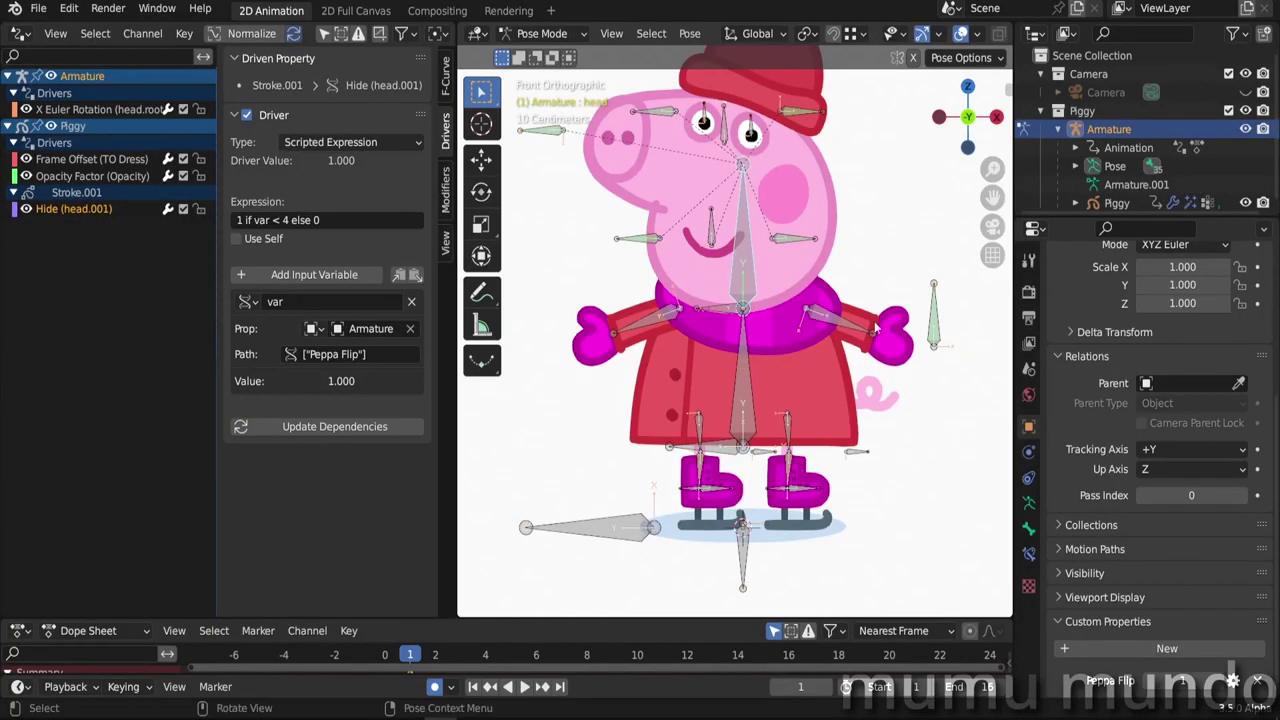
# - Try moving the flip bone sideways to see whether it still affects the character
pyautogui.click(938, 343)
pyautogui.press('g')
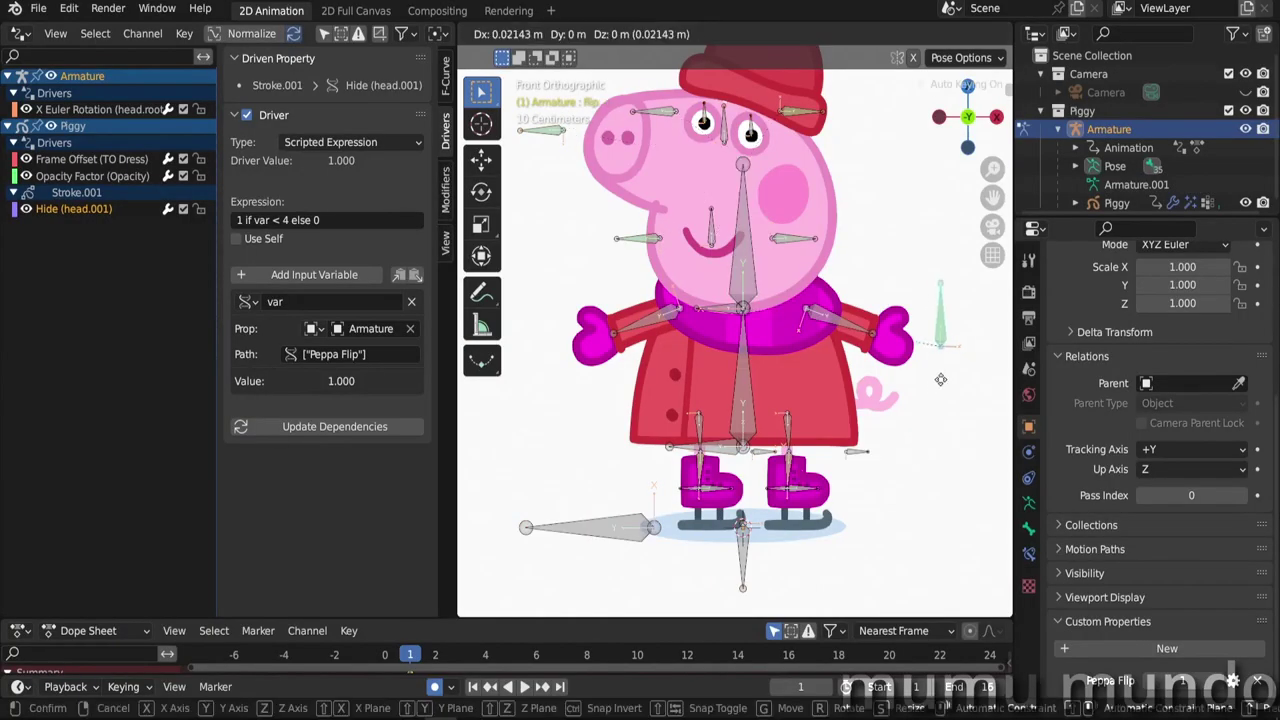
pyautogui.click(937, 386)
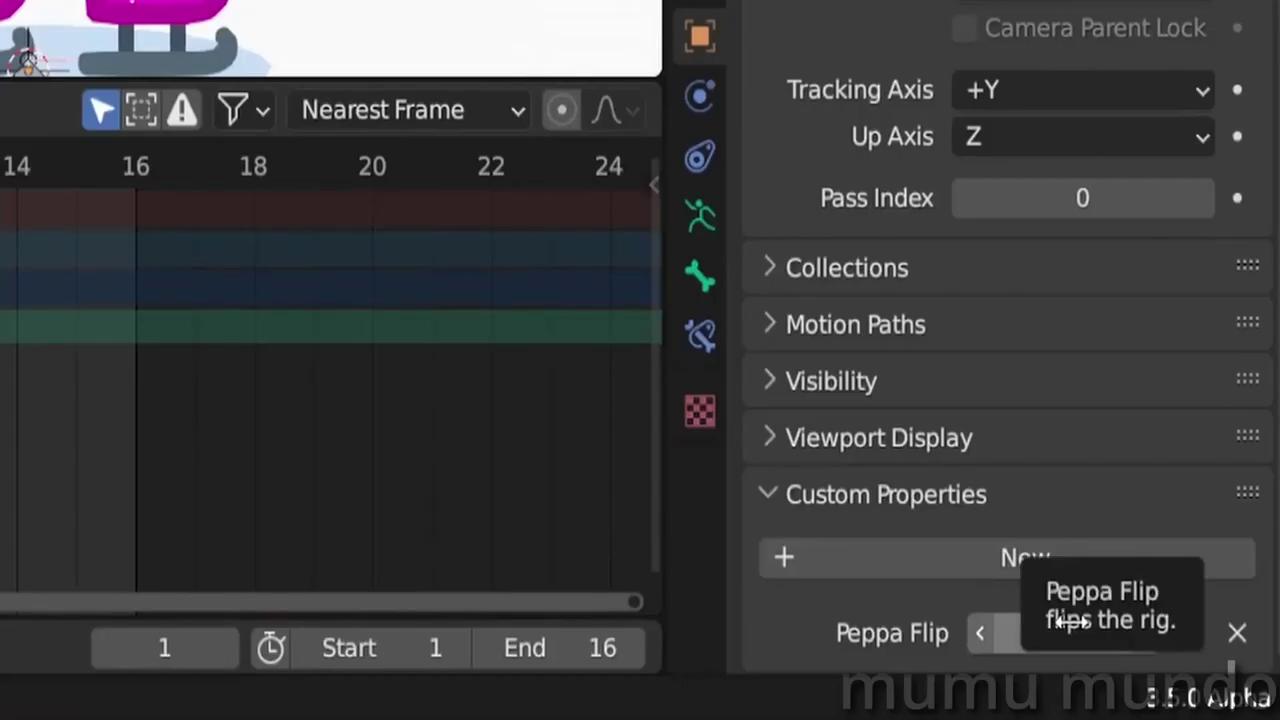
# - Insert a keyframe on Peppa Flip at frame 1, inspect its channel, and clear the property's keyframes
pyautogui.rightClick(1187, 680)
pyautogui.click(857, 17)
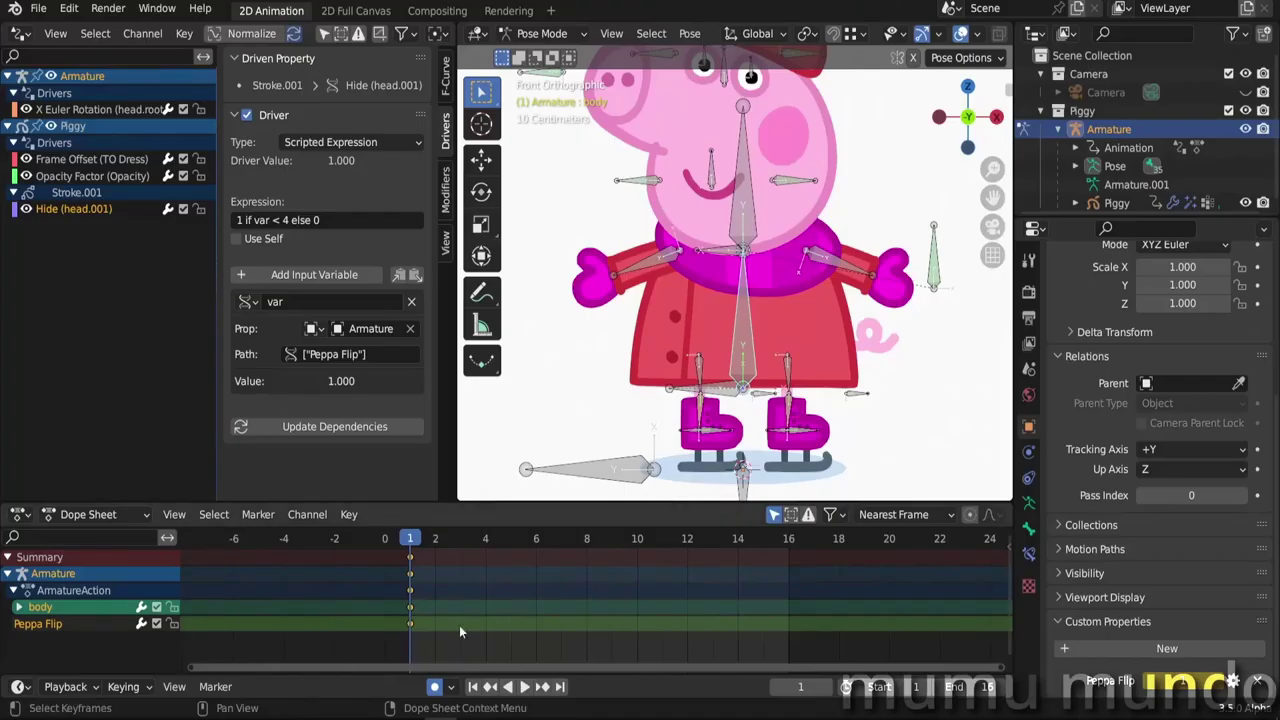
pyautogui.click(24, 626)
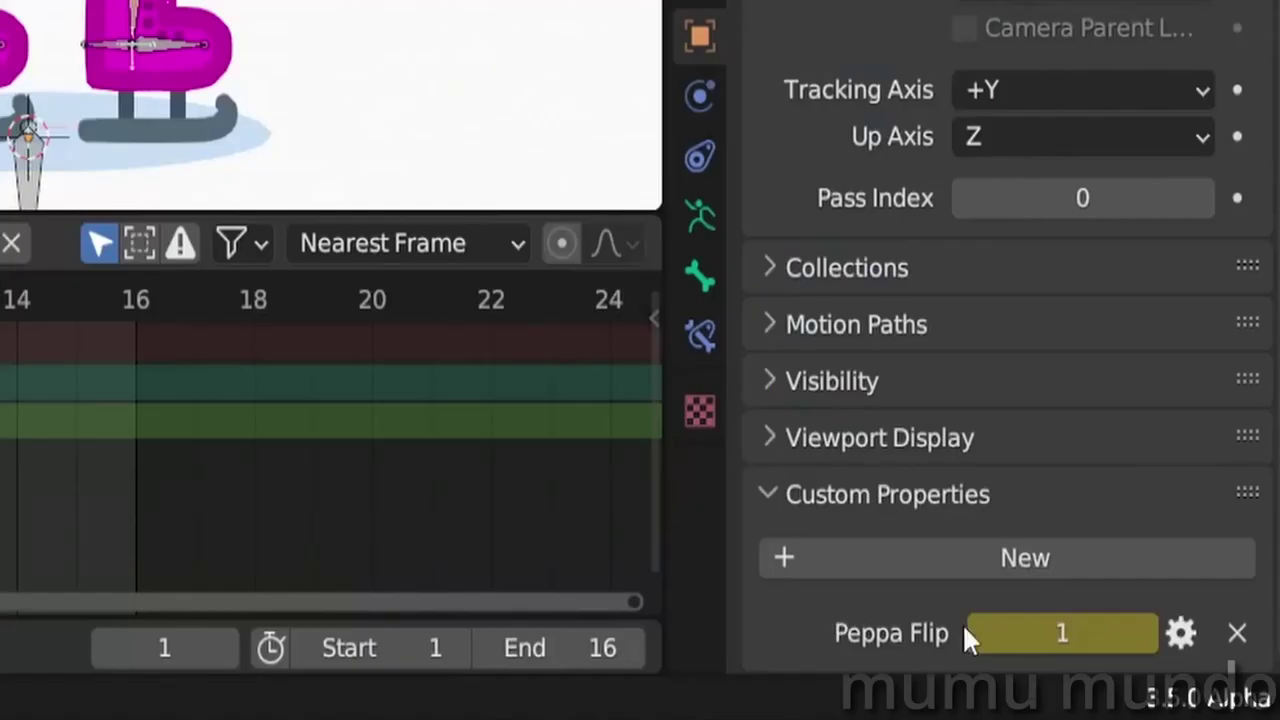
pyautogui.rightClick(1172, 683)
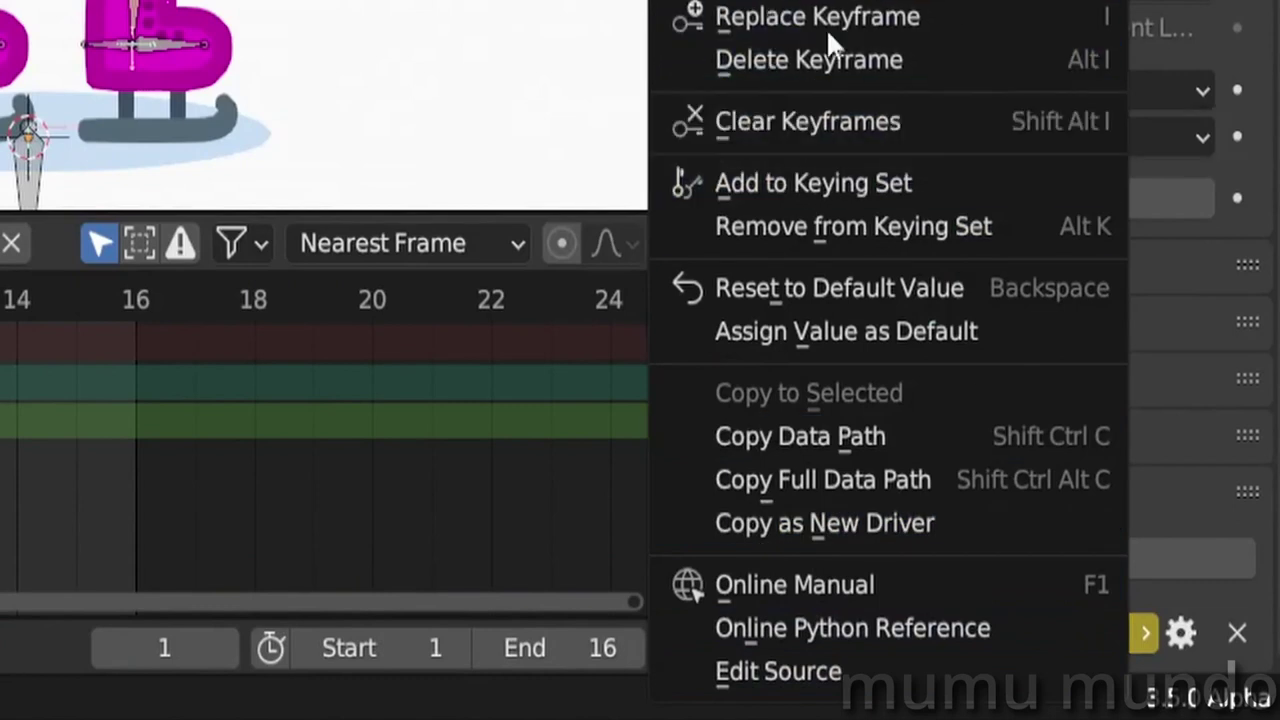
pyautogui.click(910, 130)
# - Add a driver to Peppa Flip and make its variable read the Armature's flip bone
pyautogui.rightClick(1040, 622)
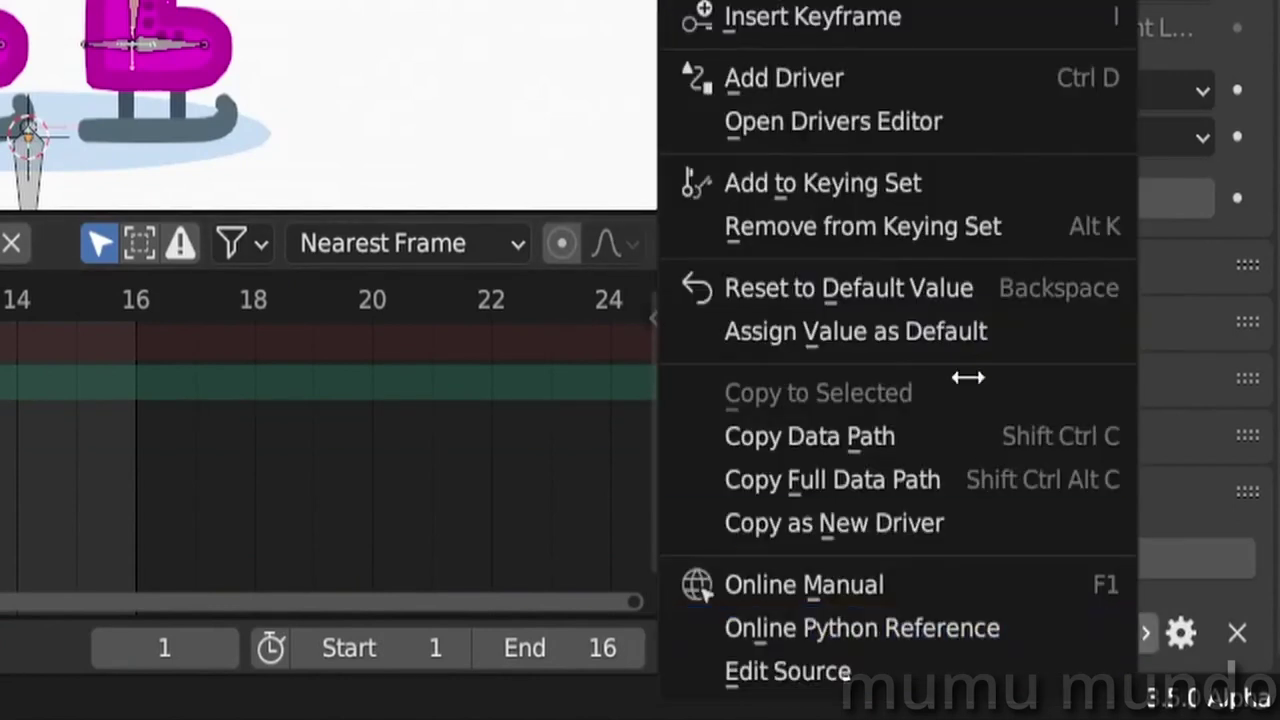
pyautogui.click(918, 87)
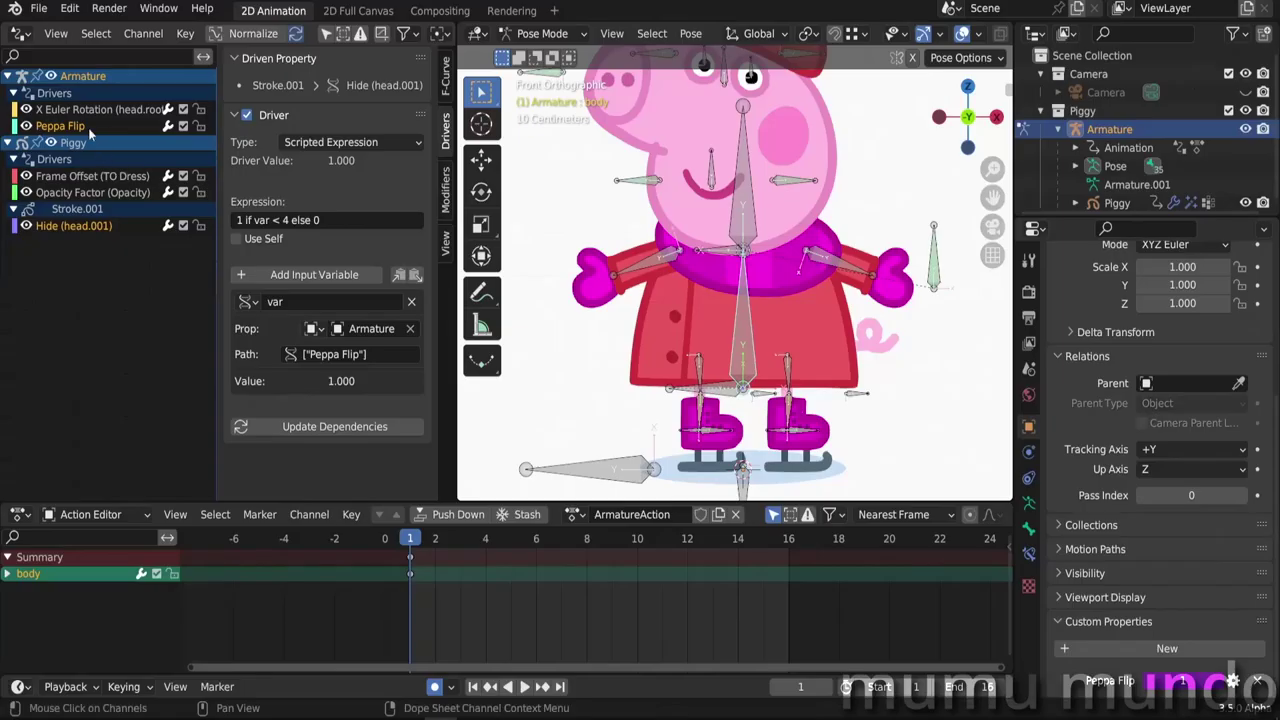
pyautogui.click(350, 347)
pyautogui.click(310, 372)
pyautogui.click(336, 347)
pyautogui.write('flip')
pyautogui.press('Return')
# - Set the Peppa Flip driver's expression to var*50
pyautogui.click(256, 220)
pyautogui.moveTo(251, 220); pyautogui.dragTo(300, 221)
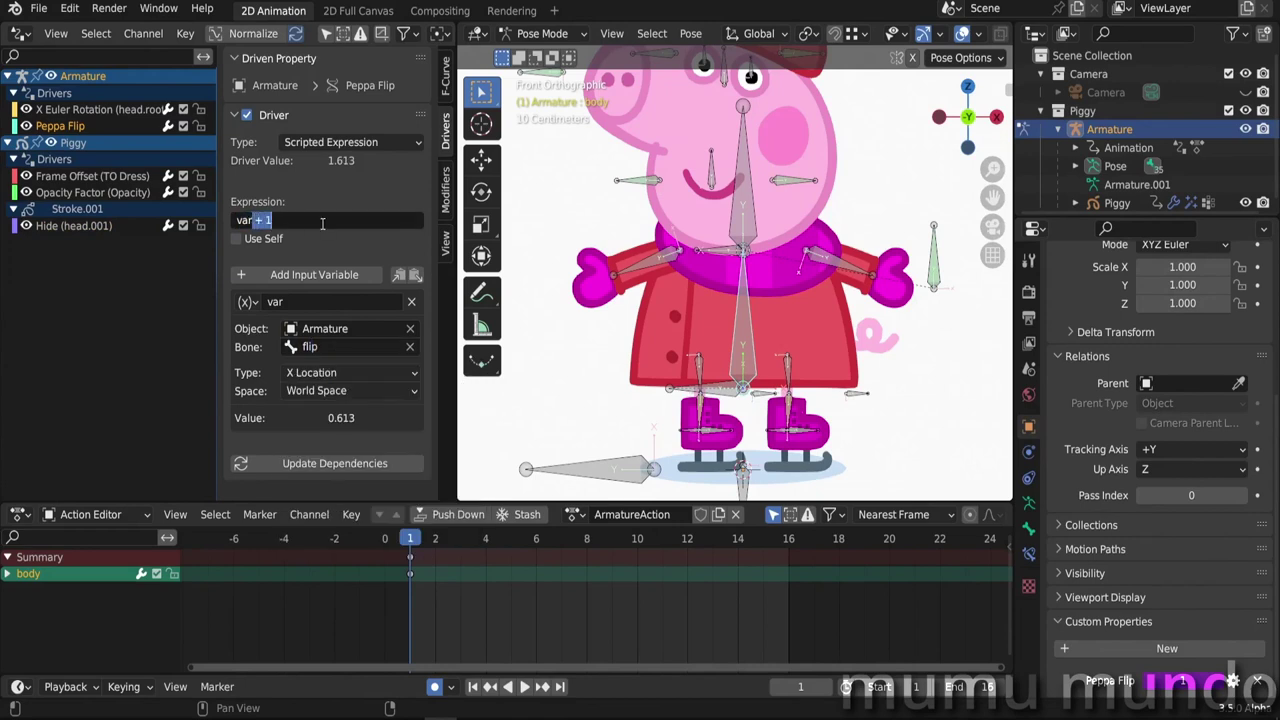
pyautogui.write('*50')
pyautogui.press('Return')
# - Switch the Peppa Flip driver variable to Local Space and test it with a cancelled move of the flip bone
pyautogui.click(307, 390)
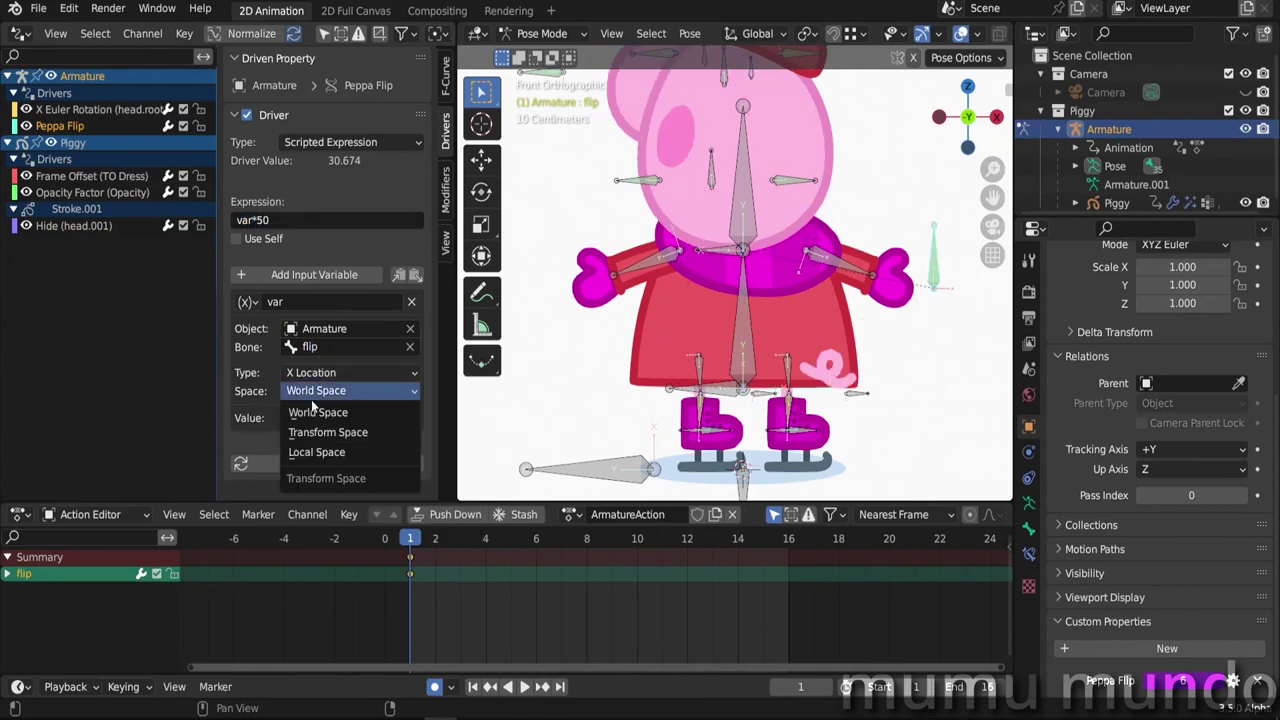
pyautogui.click(314, 453)
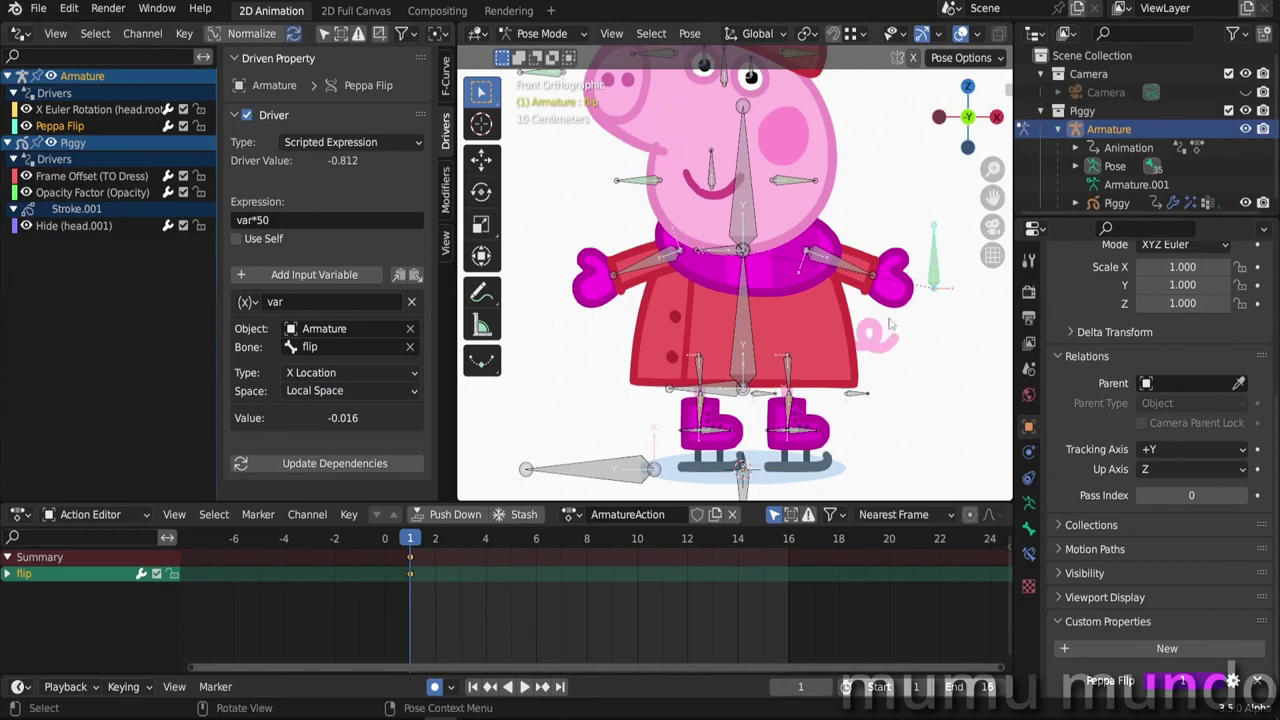
pyautogui.press('g')
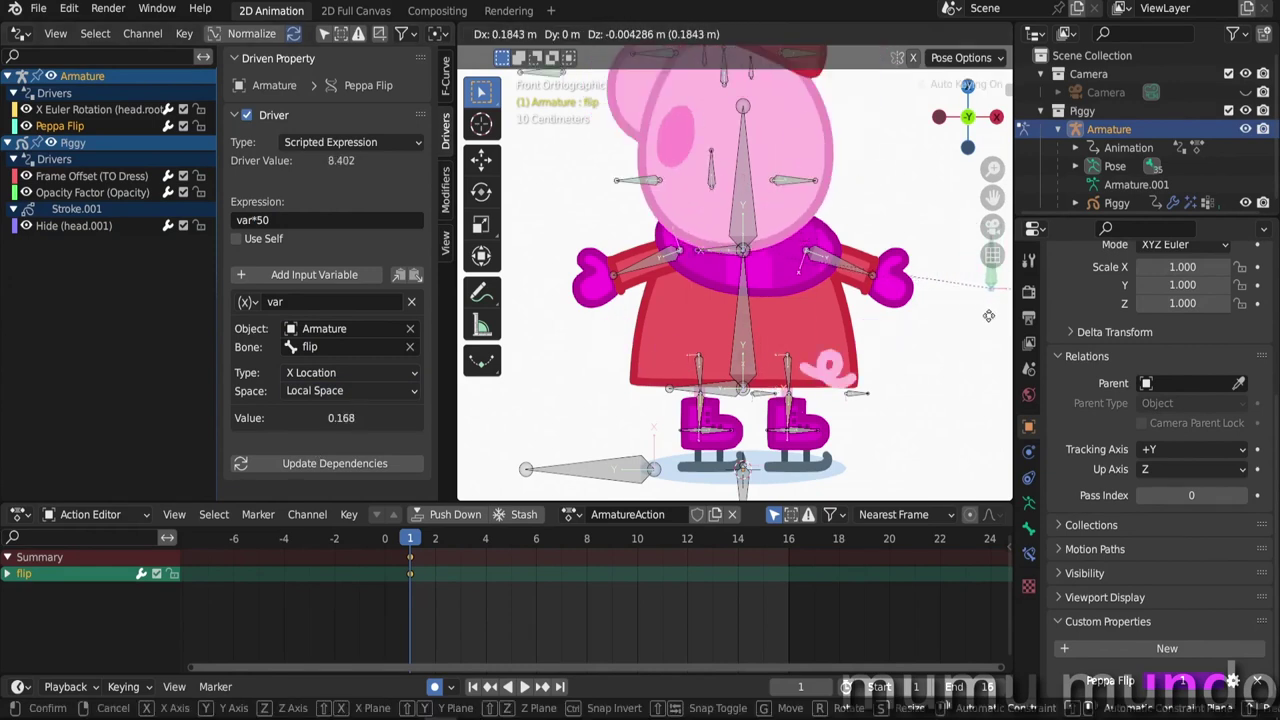
pyautogui.press('Escape')
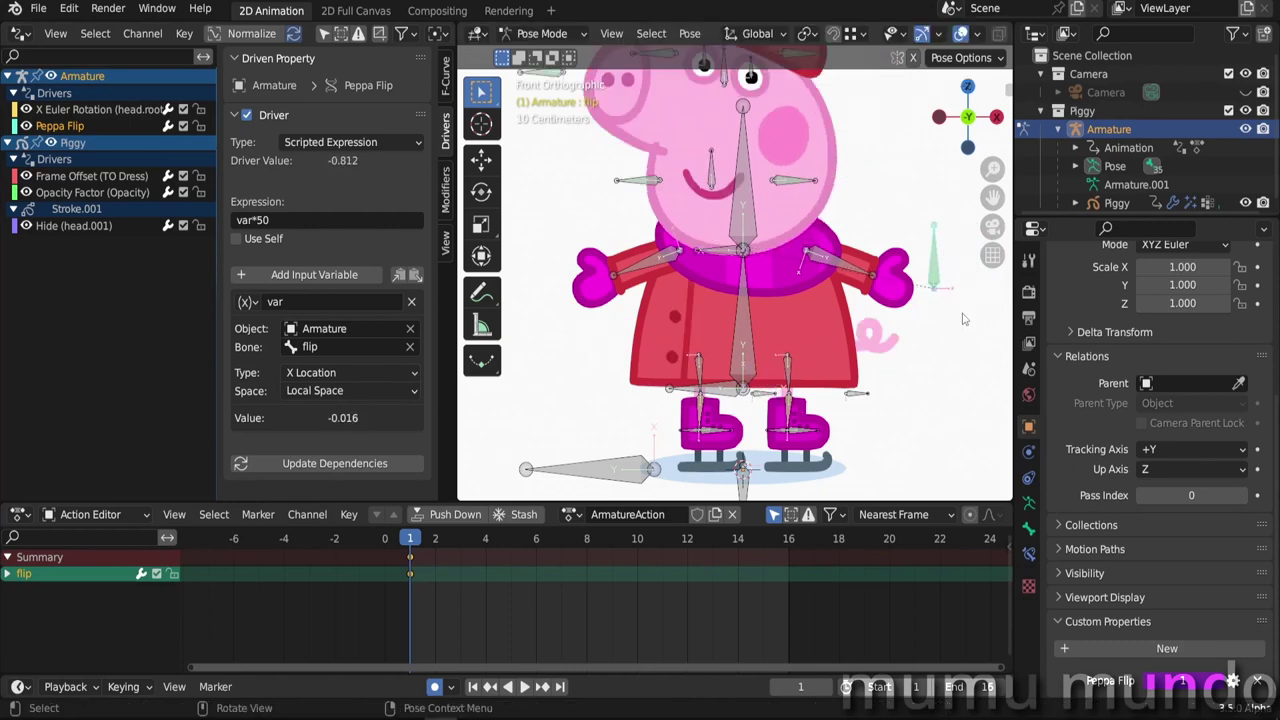